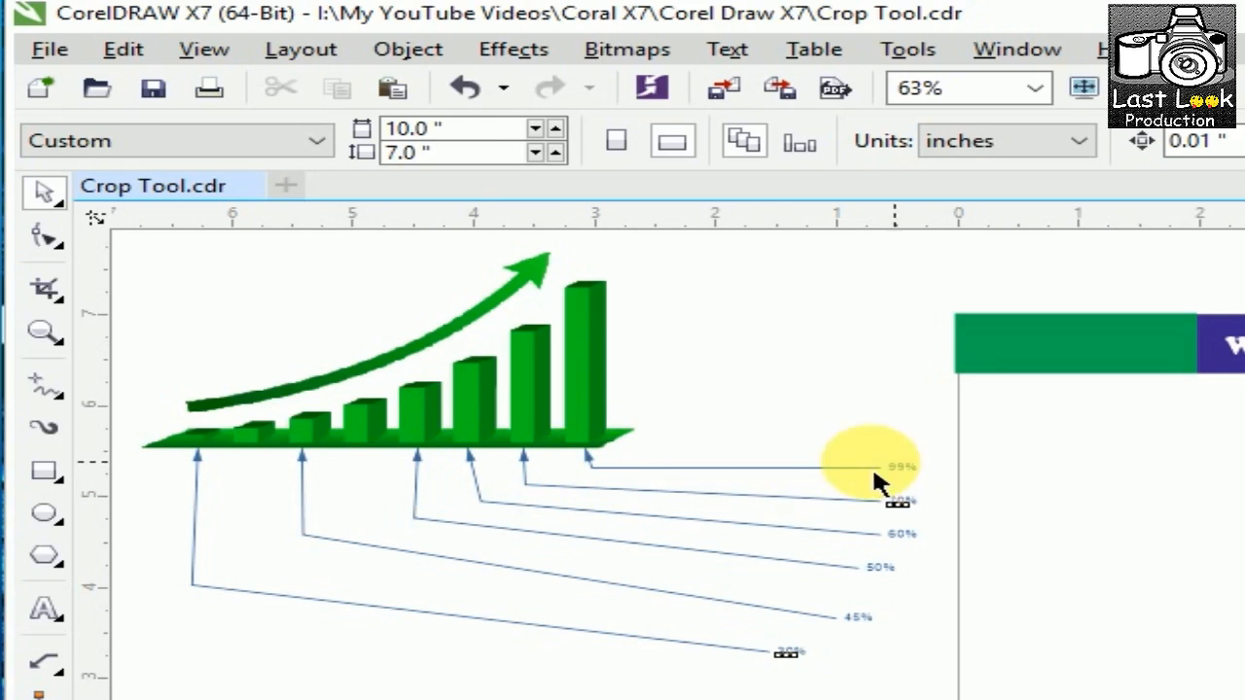
# Set the symbol of the 99% callout below the bar chart to Box.
pyautogui.click(778, 469)
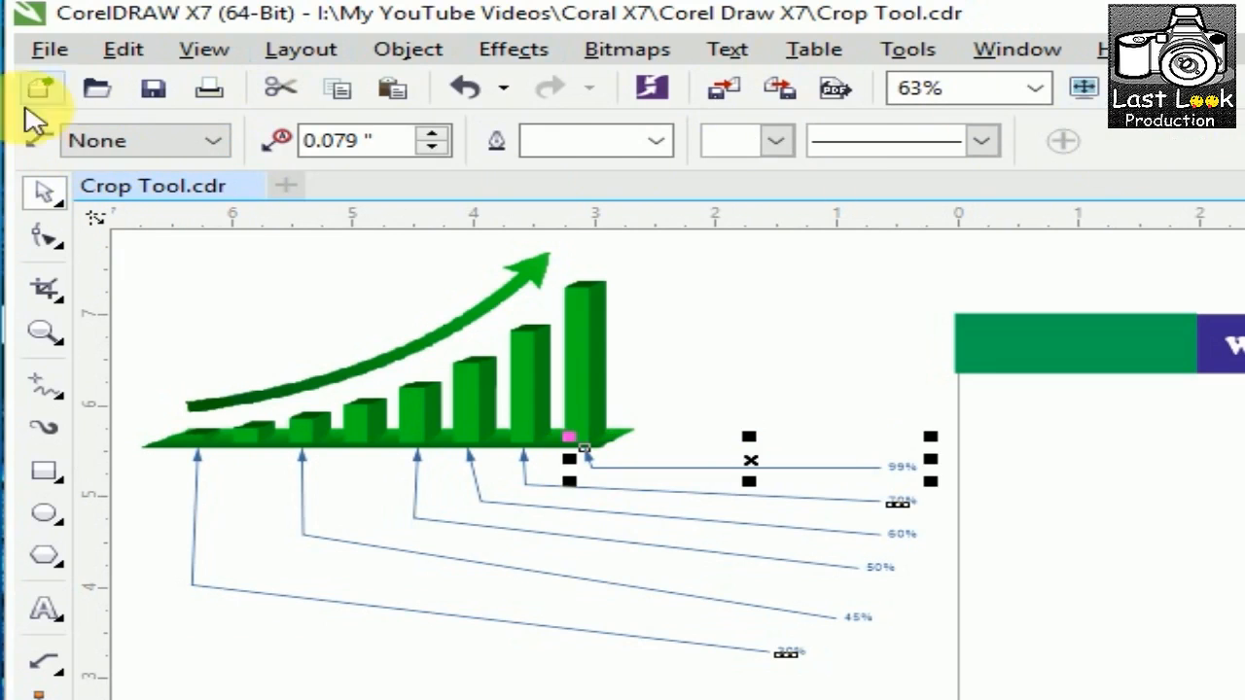
pyautogui.click(216, 140)
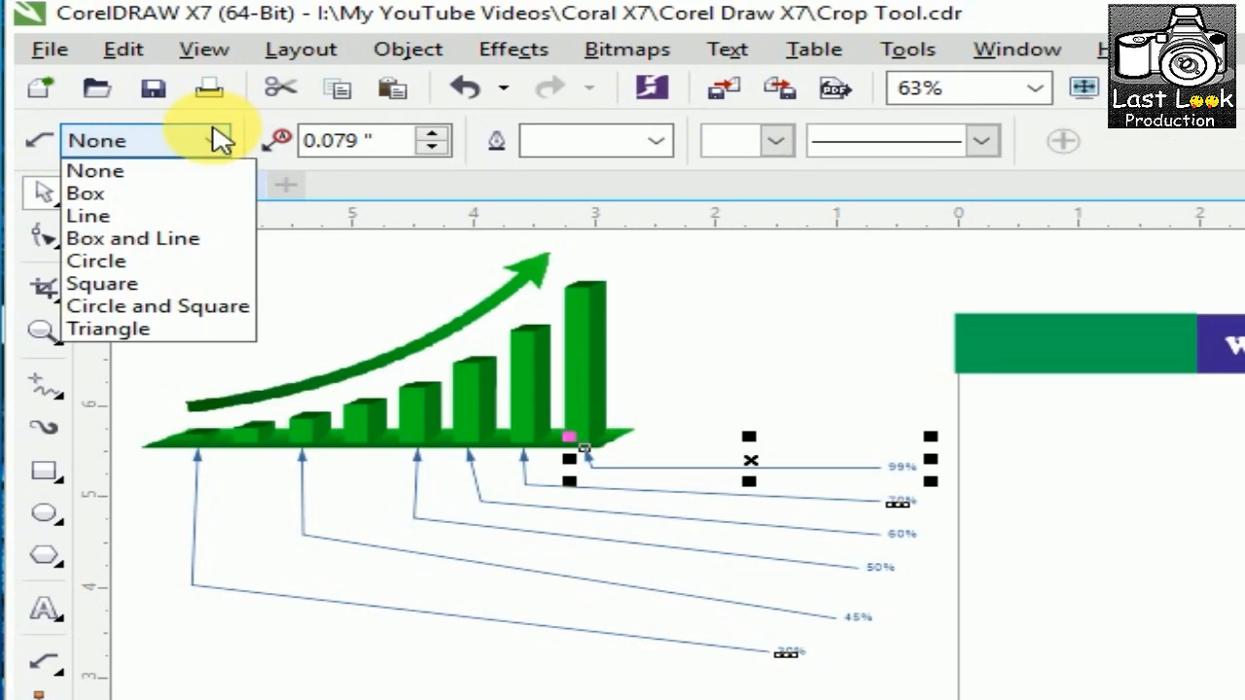
pyautogui.click(704, 247)
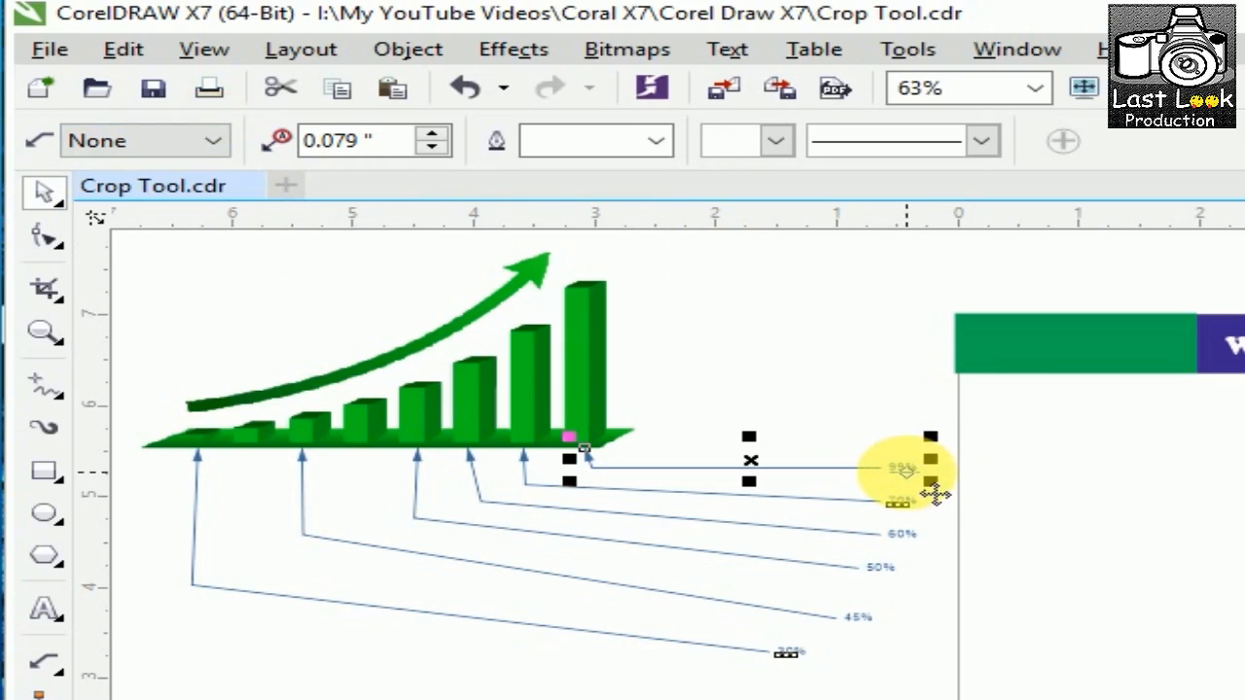
pyautogui.click(215, 142)
pyautogui.click(214, 194)
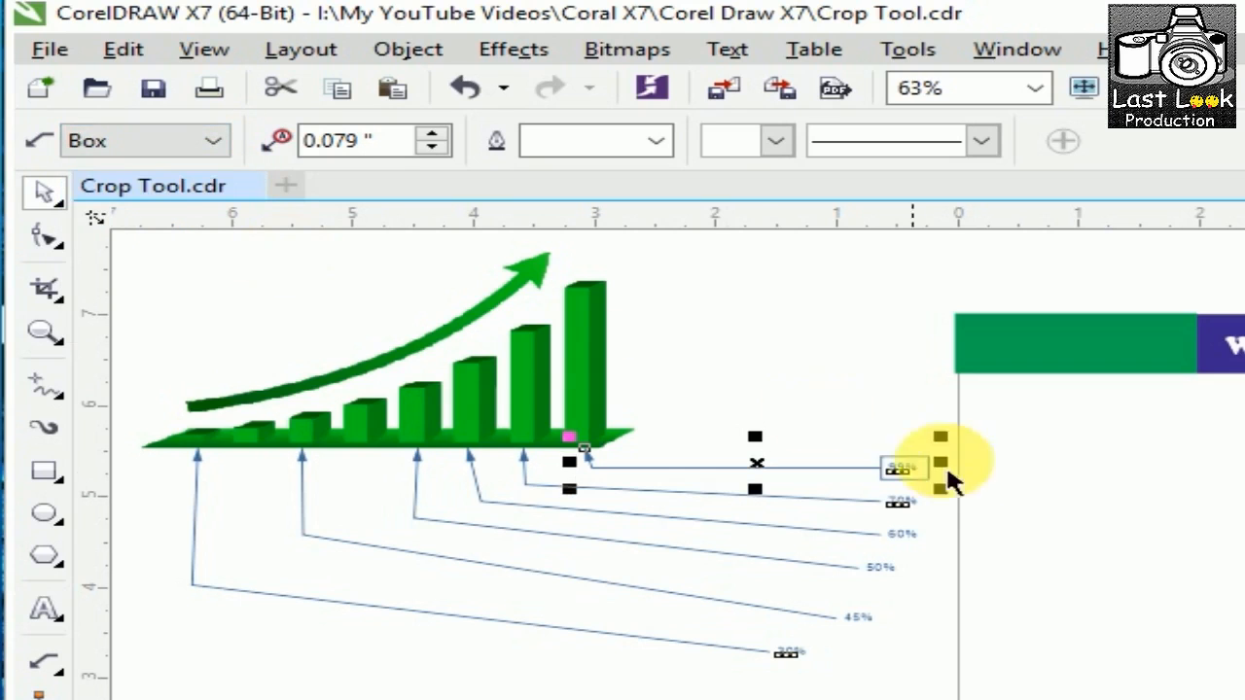
pyautogui.click(881, 490)
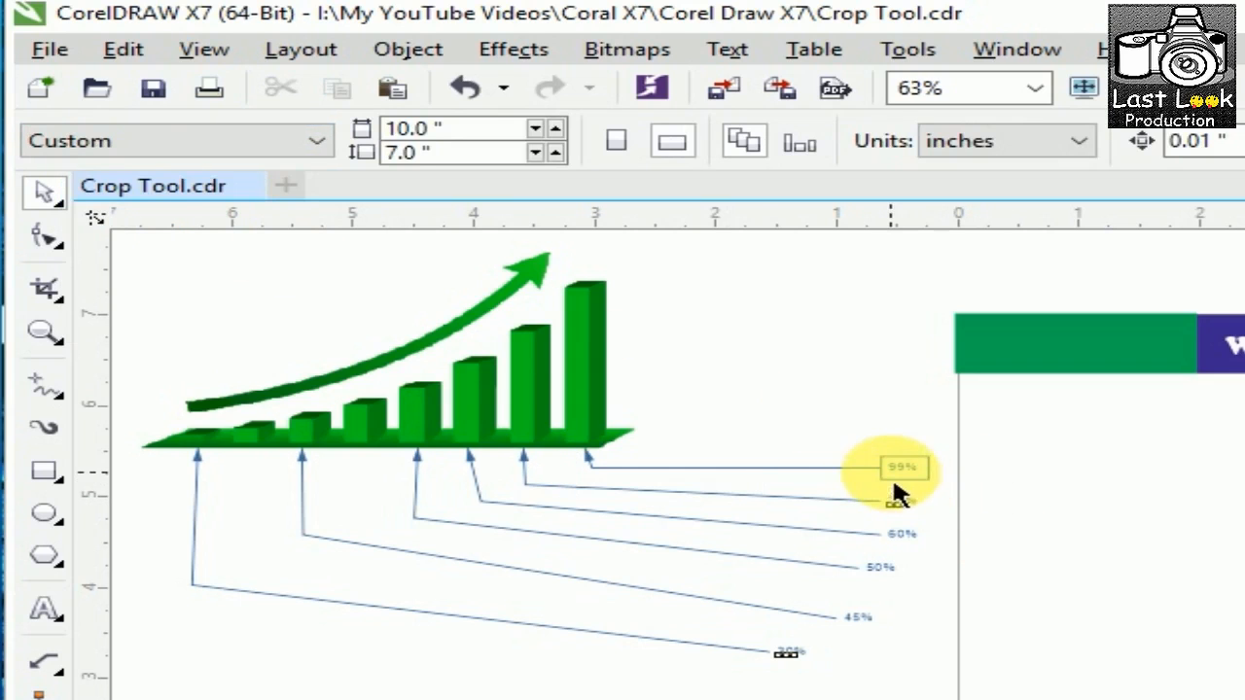
pyautogui.click(894, 496)
# Try the Line symbol and the Box and Line symbol on the 99% callout.
pyautogui.click(847, 469)
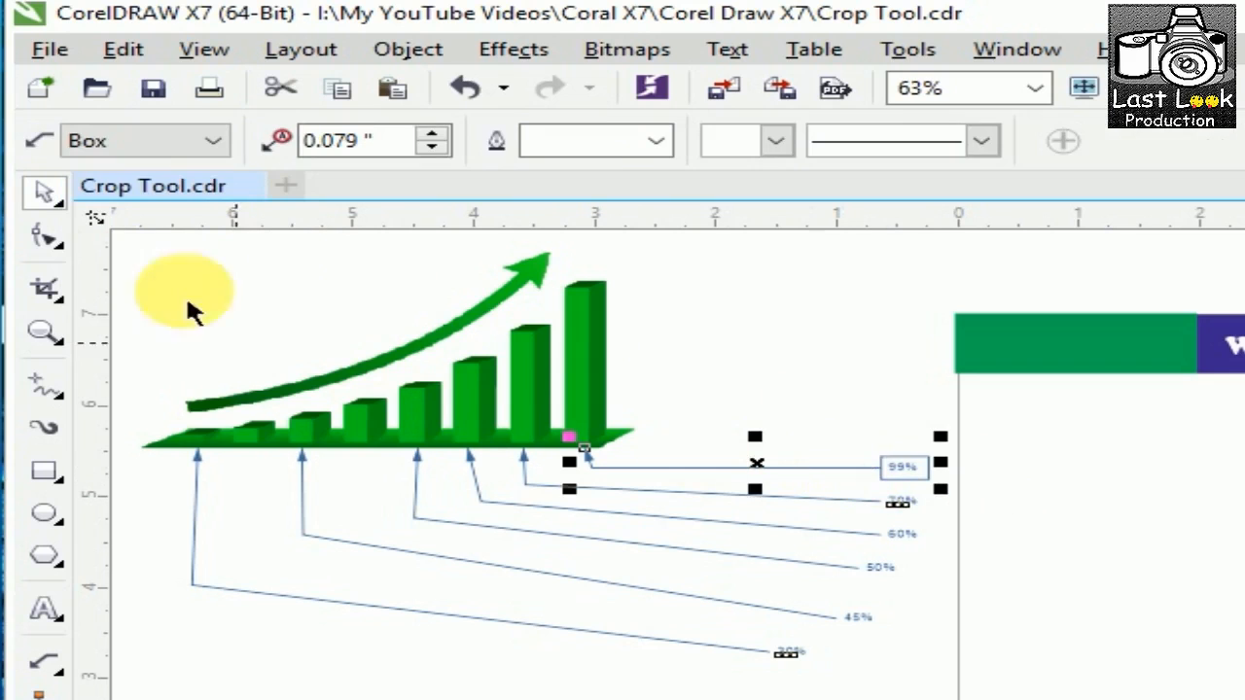
pyautogui.click(159, 143)
pyautogui.click(155, 212)
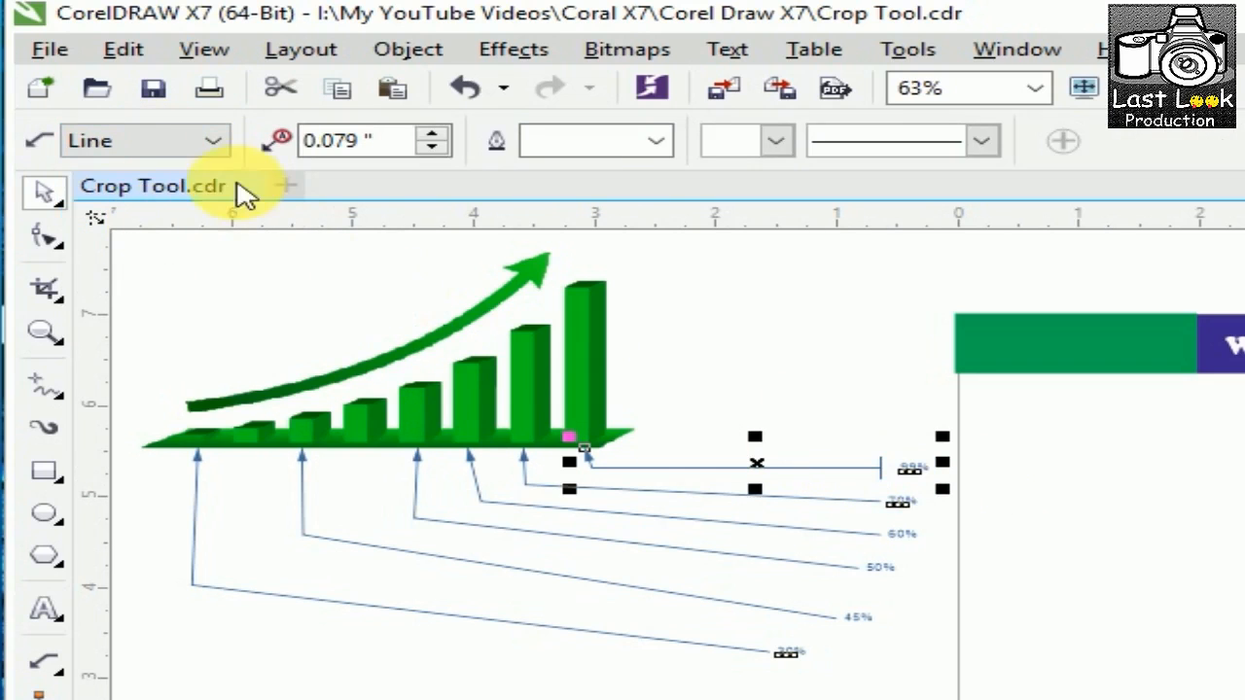
pyautogui.click(208, 141)
pyautogui.click(206, 239)
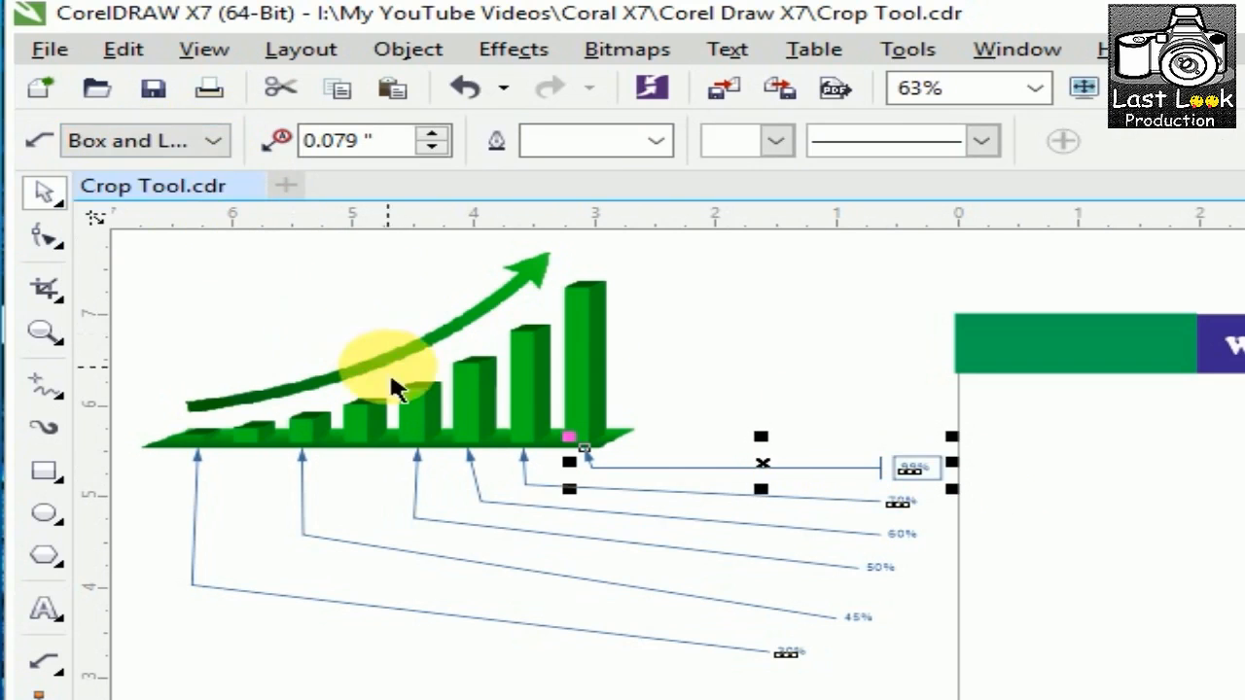
# Set the 99% callout's symbol to Circle and deselect the callout.
pyautogui.click(208, 141)
pyautogui.click(243, 261)
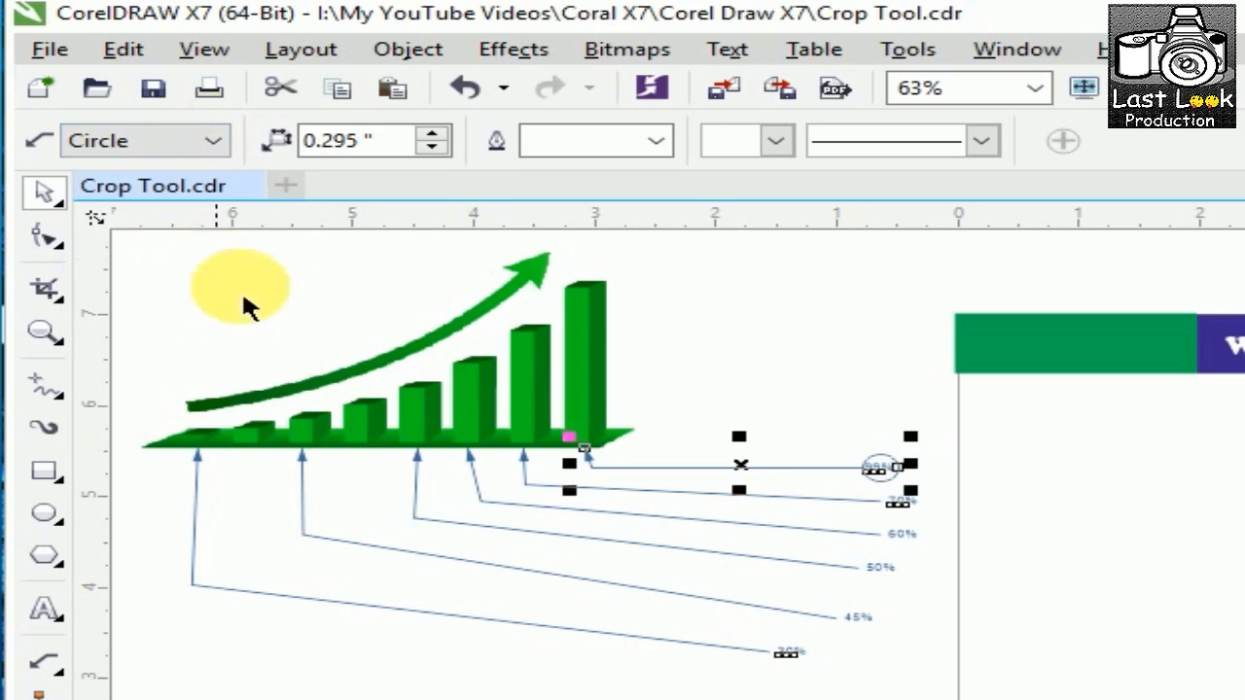
pyautogui.click(298, 303)
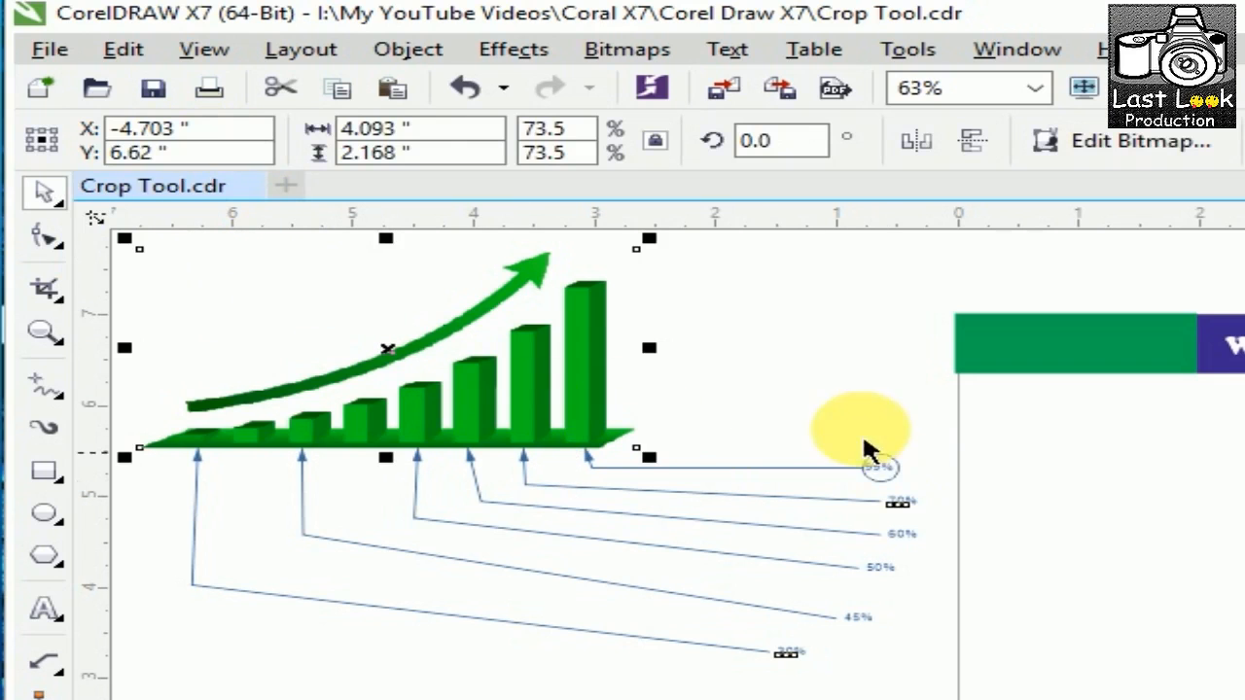
# Change the 99% callout's symbol to Square and finally to Circle and Square.
pyautogui.click(793, 468)
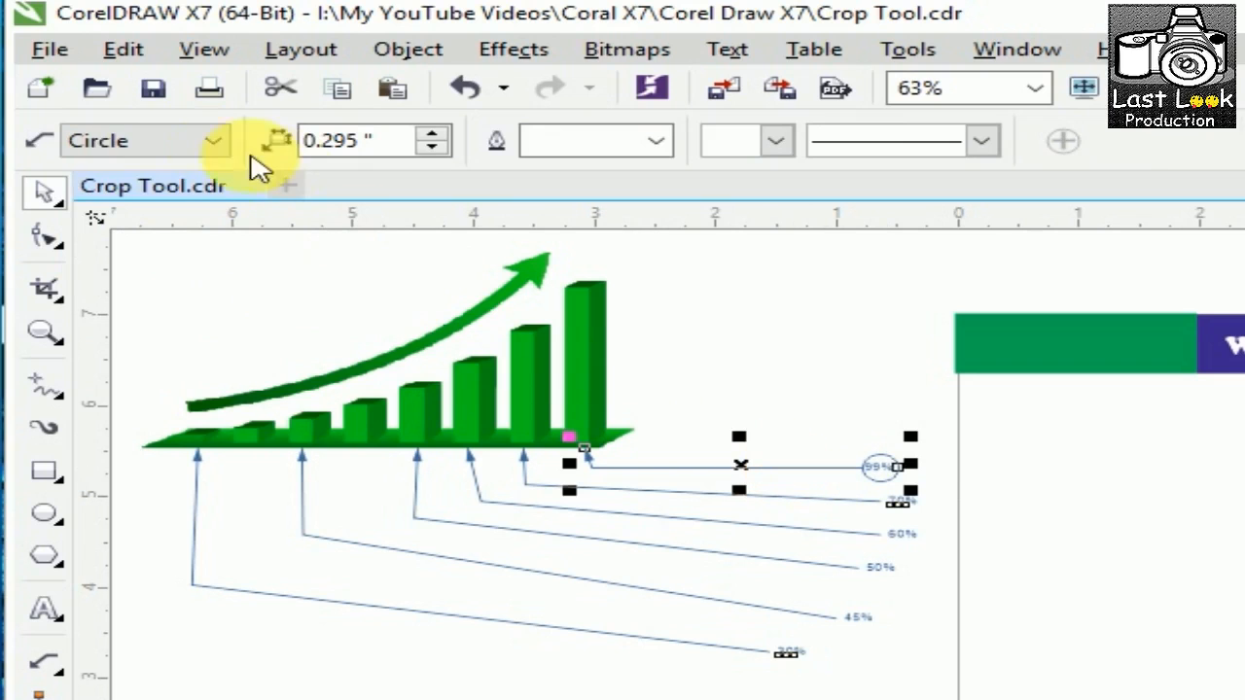
pyautogui.click(212, 141)
pyautogui.click(210, 281)
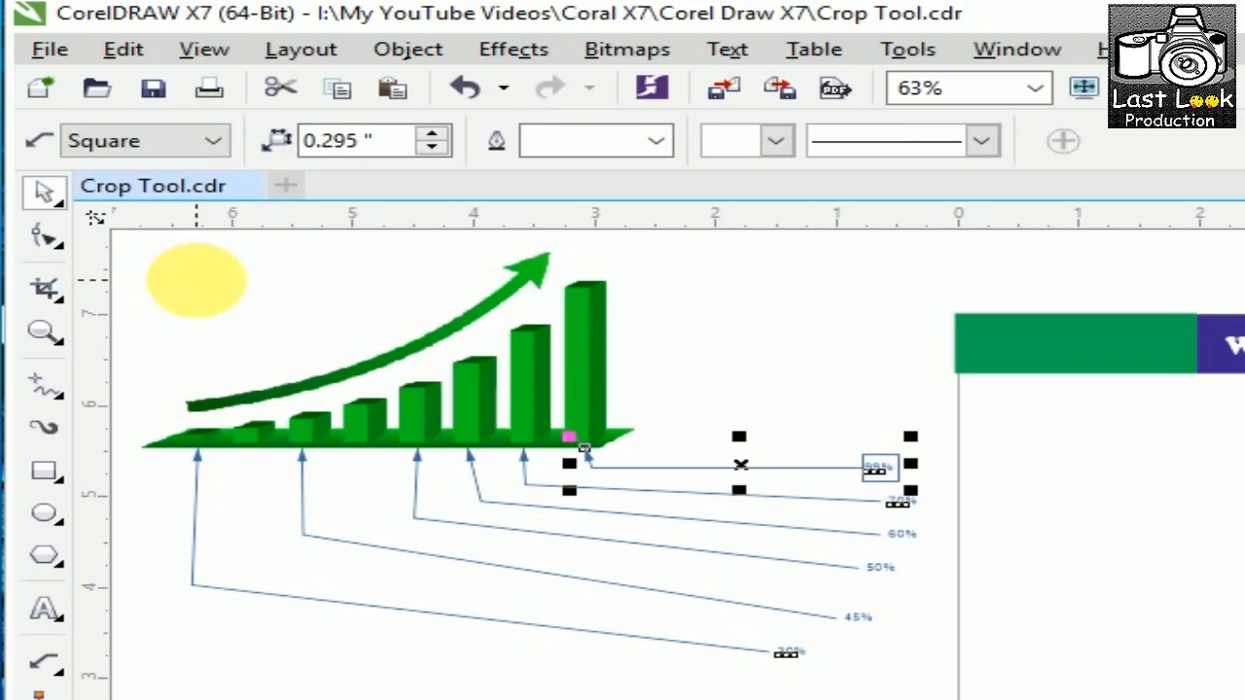
pyautogui.click(212, 141)
pyautogui.click(217, 305)
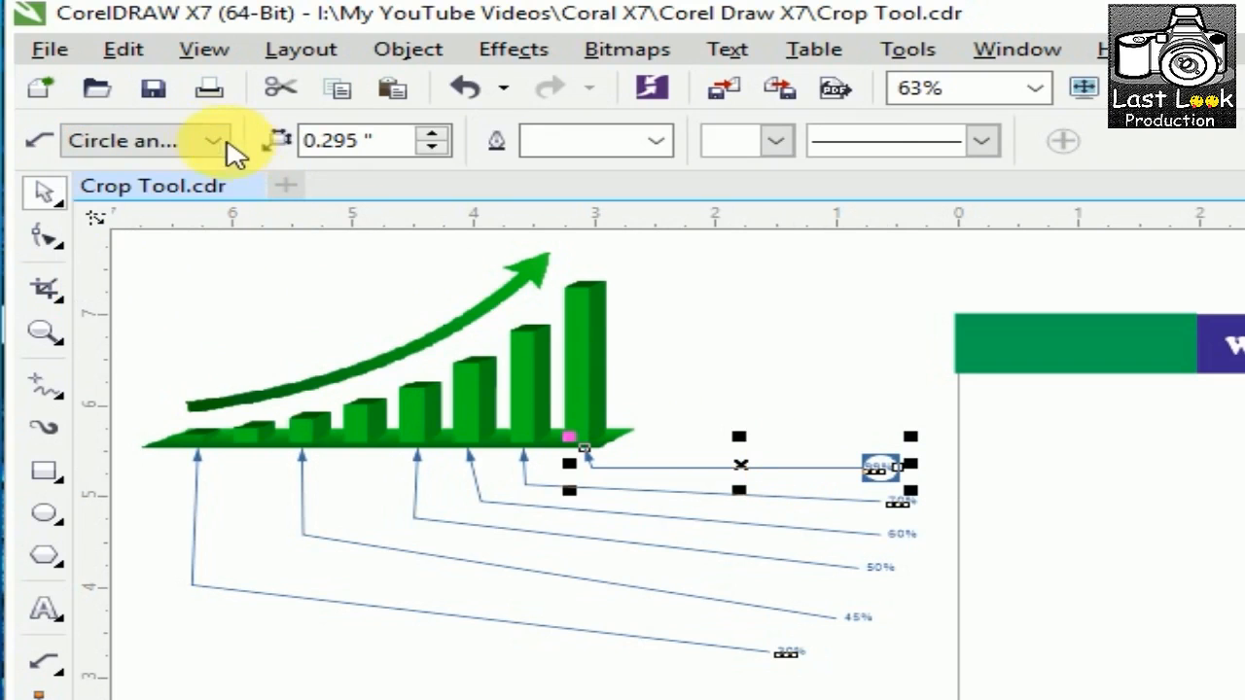
pyautogui.click(1056, 444)
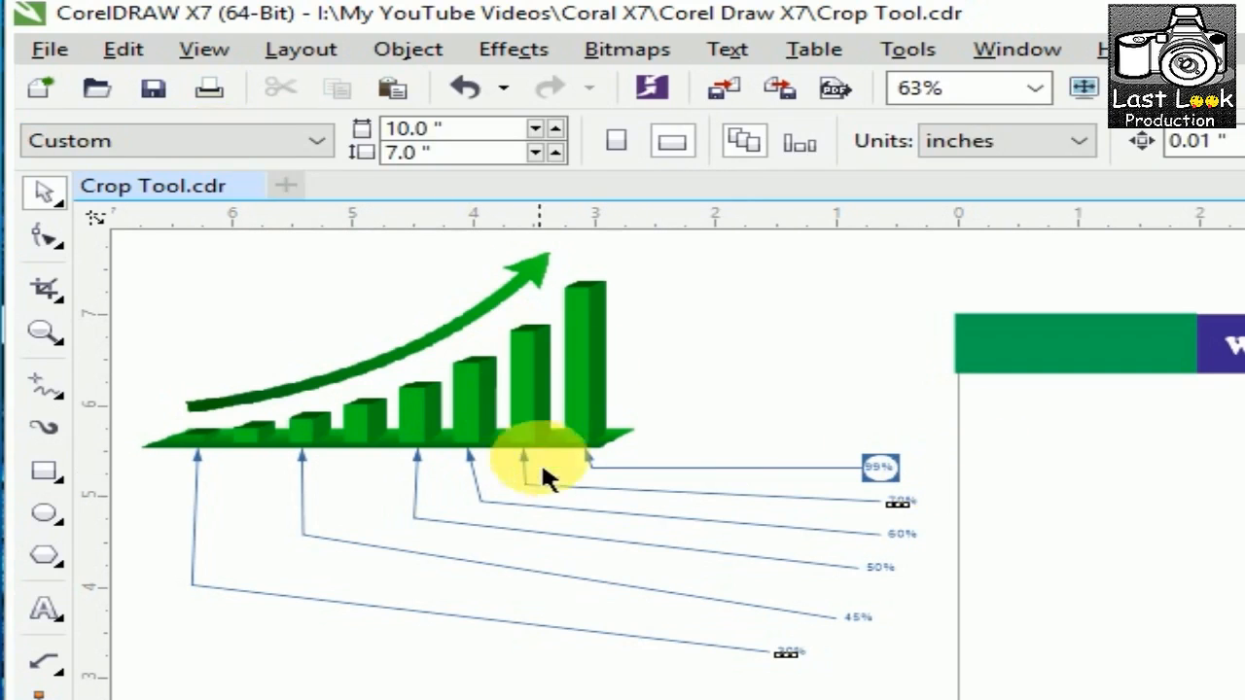
# Set the symbol of the 70% callout, just below the 99% one, to Triangle.
pyautogui.click(599, 478)
pyautogui.click(212, 141)
pyautogui.click(192, 329)
pyautogui.click(983, 544)
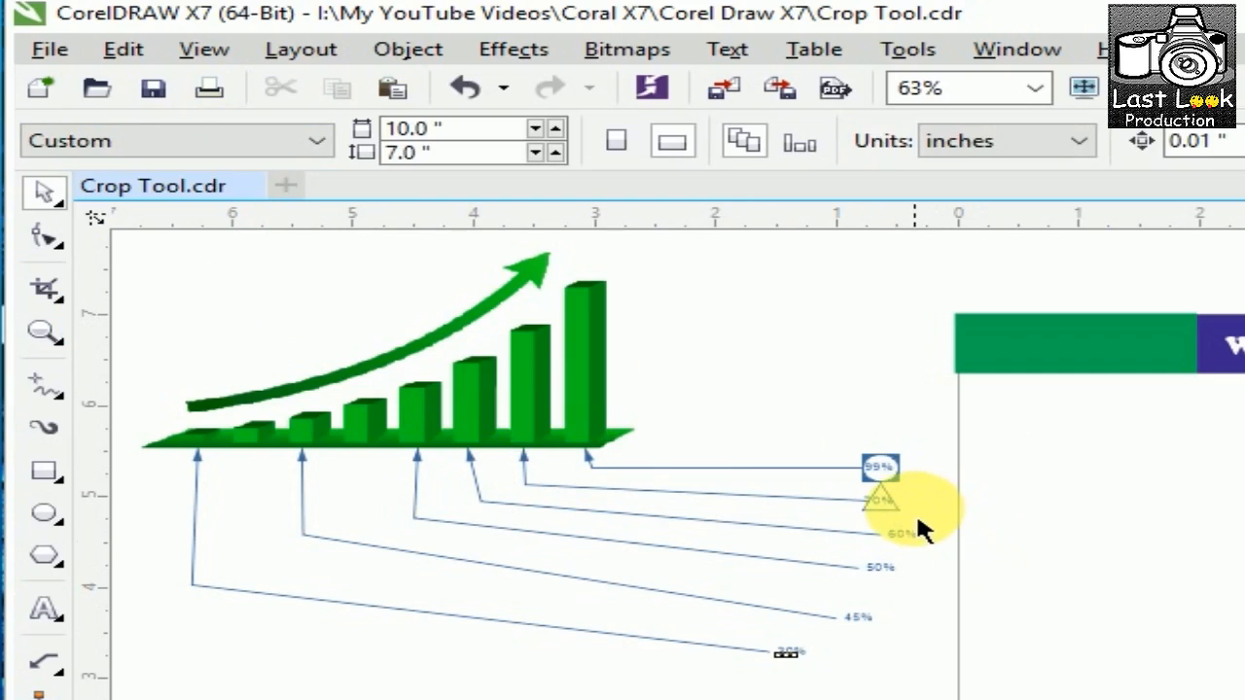
# Delete all callouts below the bar chart except the 99% callout.
pyautogui.click(795, 470)
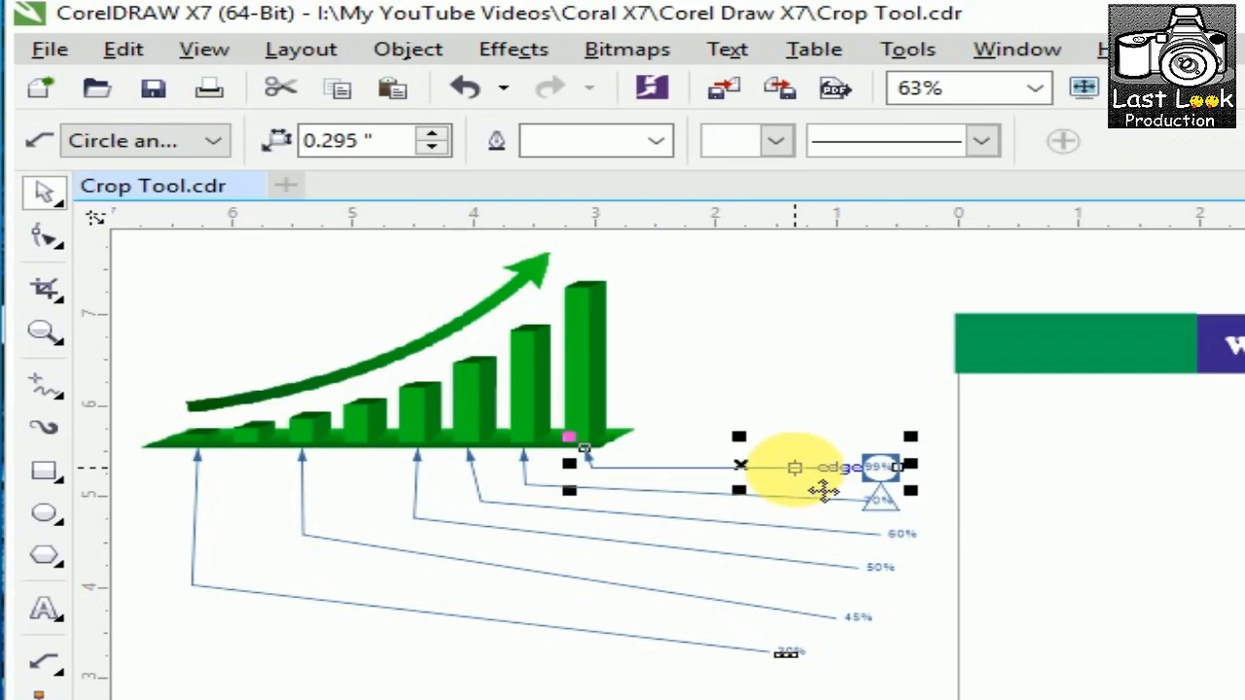
pyautogui.click(760, 499)
pyautogui.press('Delete')
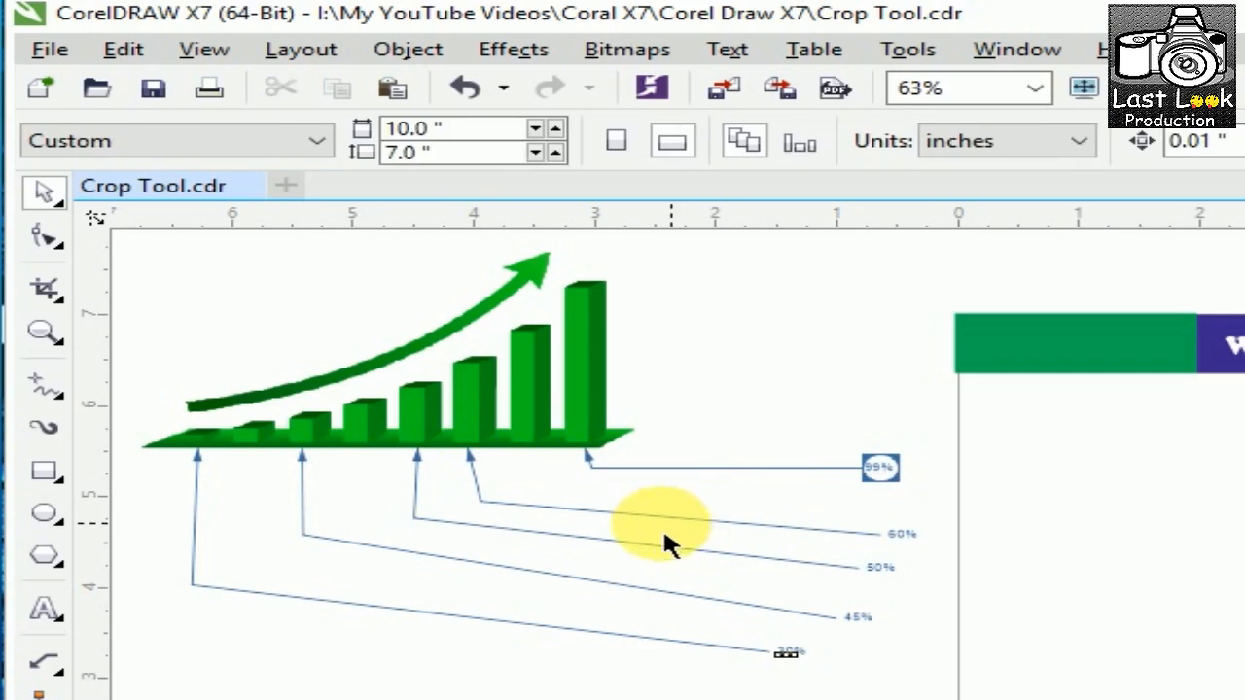
pyautogui.click(583, 536)
pyautogui.press('Delete')
pyautogui.click(510, 506)
pyautogui.press('Delete')
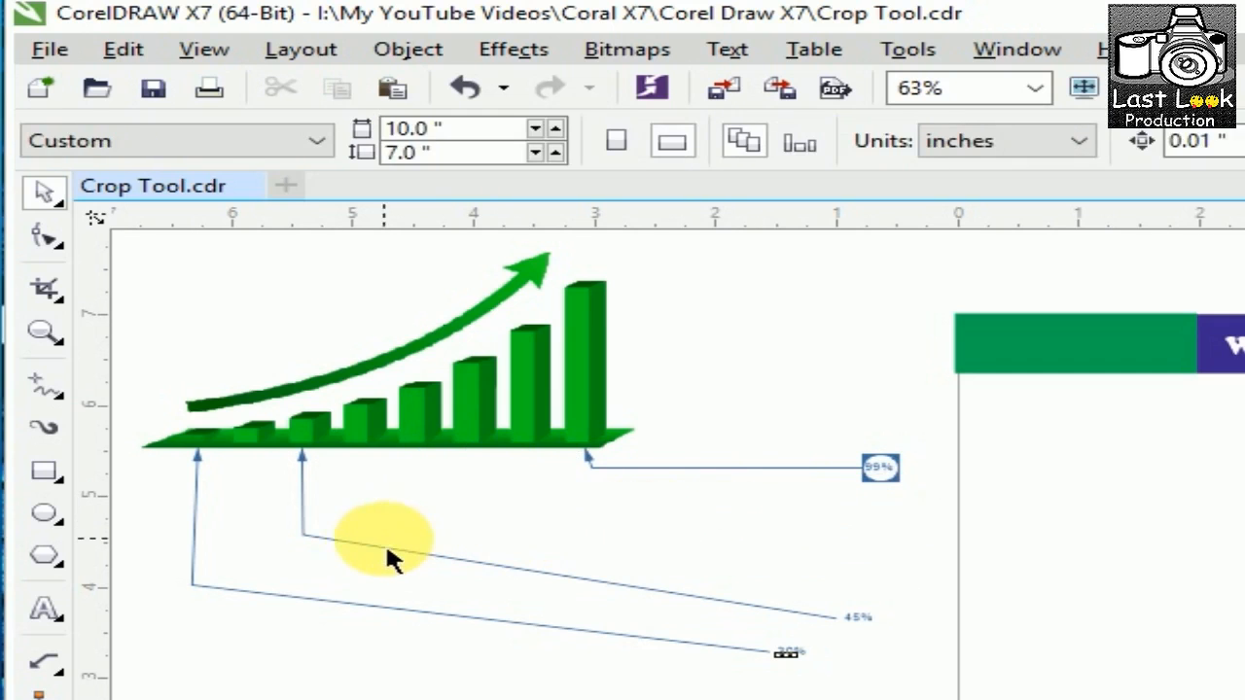
pyautogui.click(387, 550)
pyautogui.press('Delete')
pyautogui.click(347, 542)
pyautogui.press('Delete')
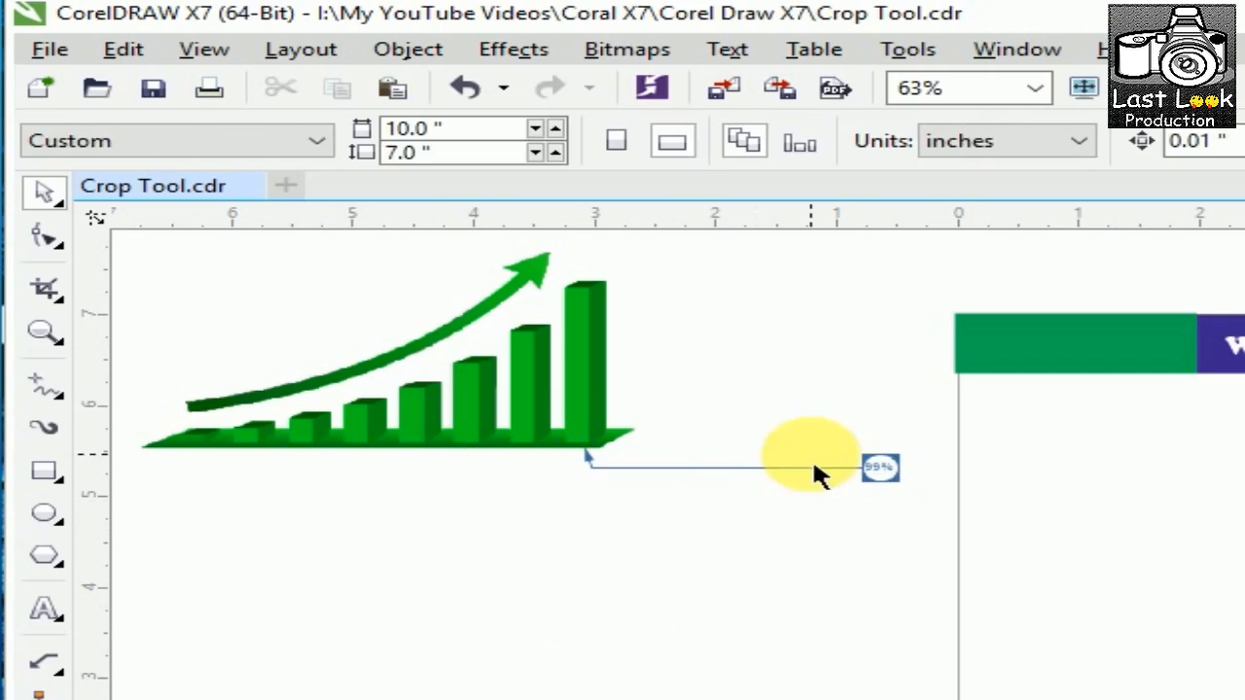
pyautogui.click(814, 466)
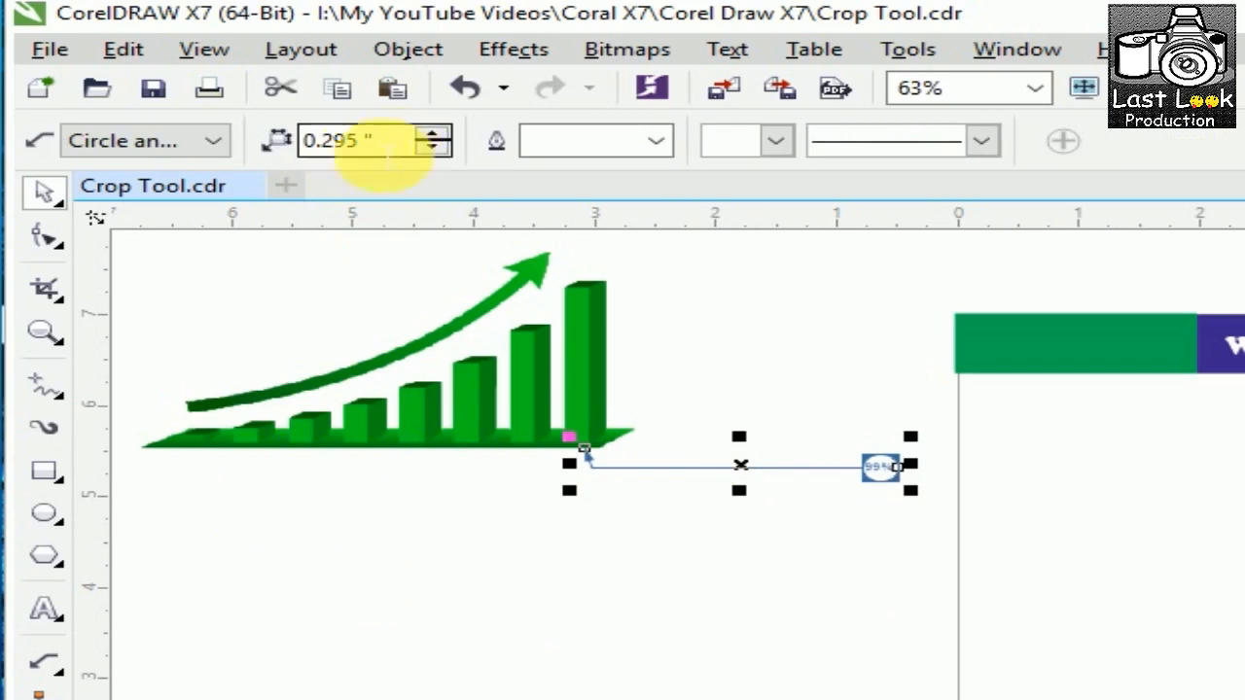
pyautogui.doubleClick(333, 140)
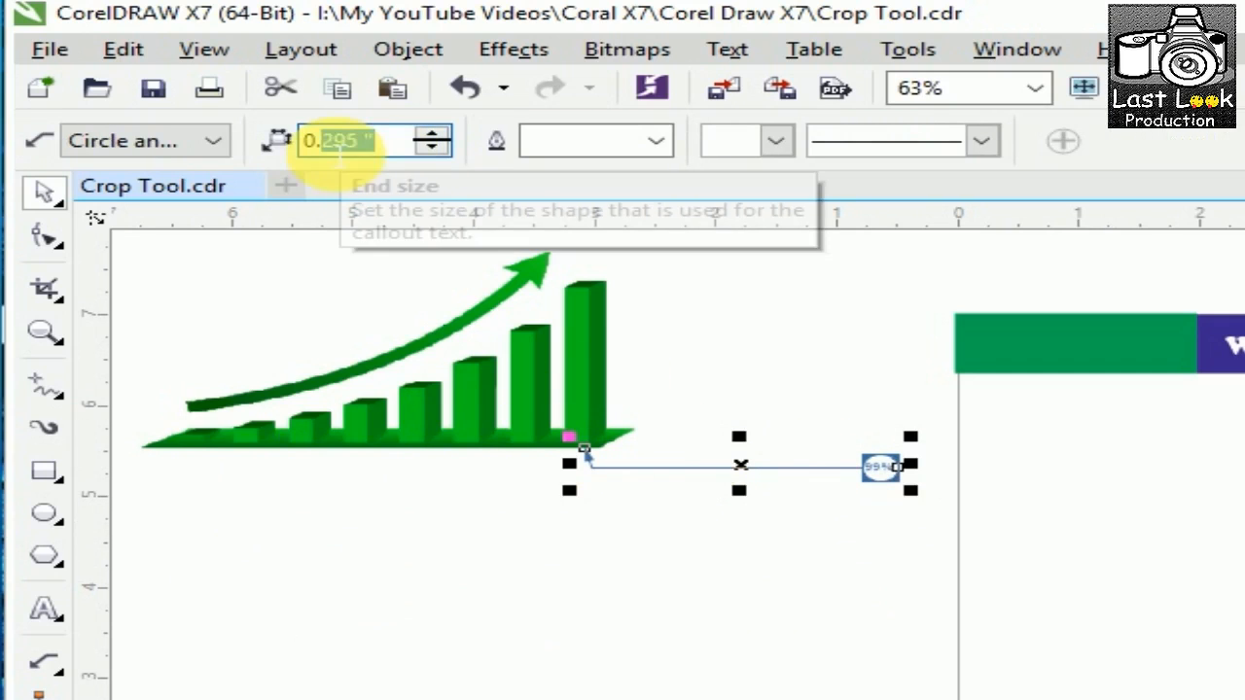
pyautogui.click(820, 435)
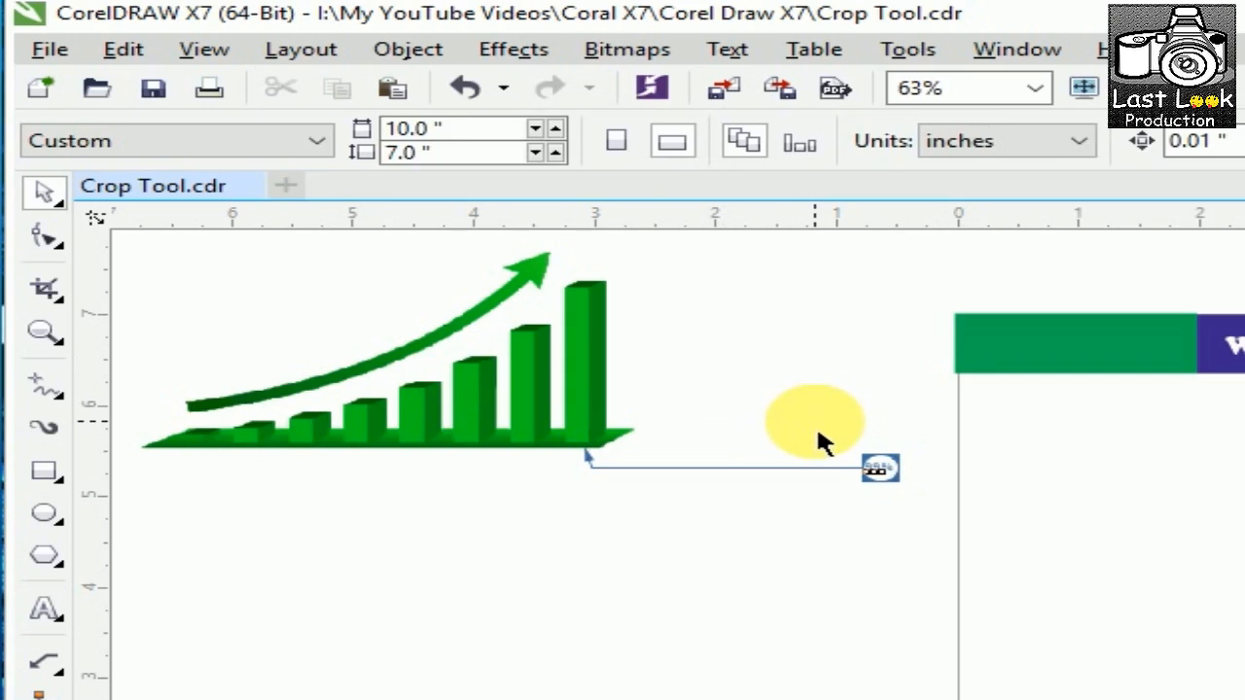
pyautogui.hotkey('ctrl', '2')
pyautogui.moveTo(854, 430); pyautogui.dragTo(918, 487)
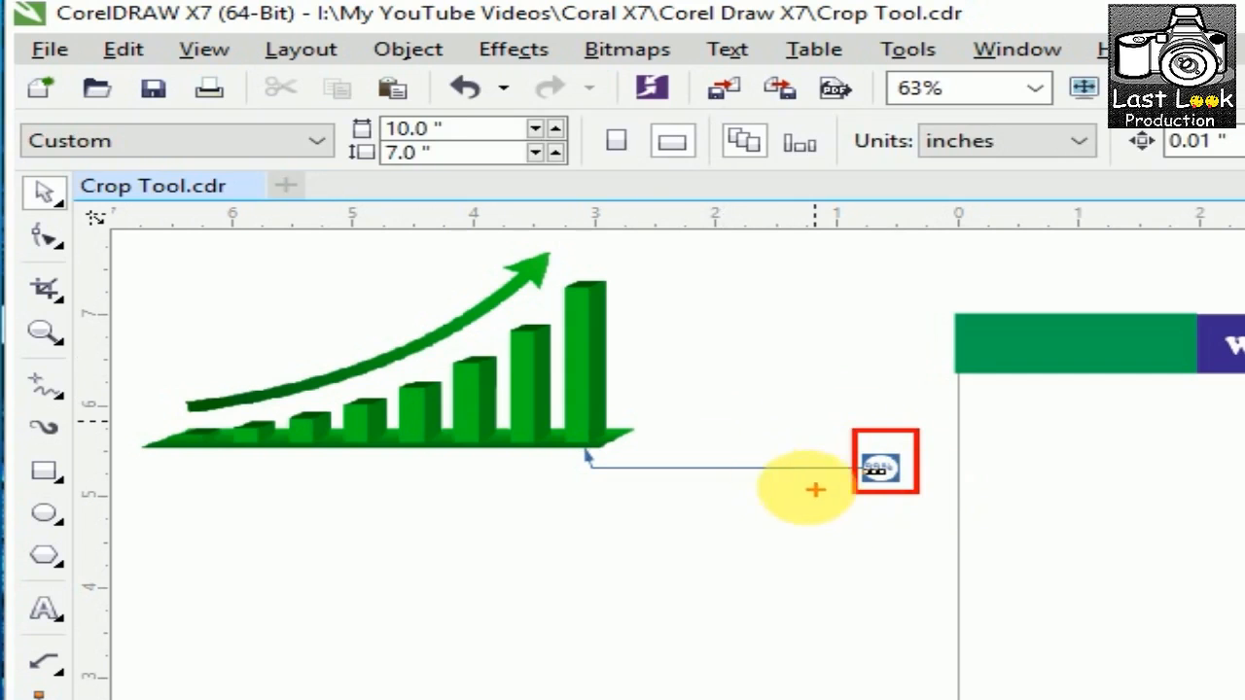
pyautogui.moveTo(778, 469); pyautogui.dragTo(597, 465)
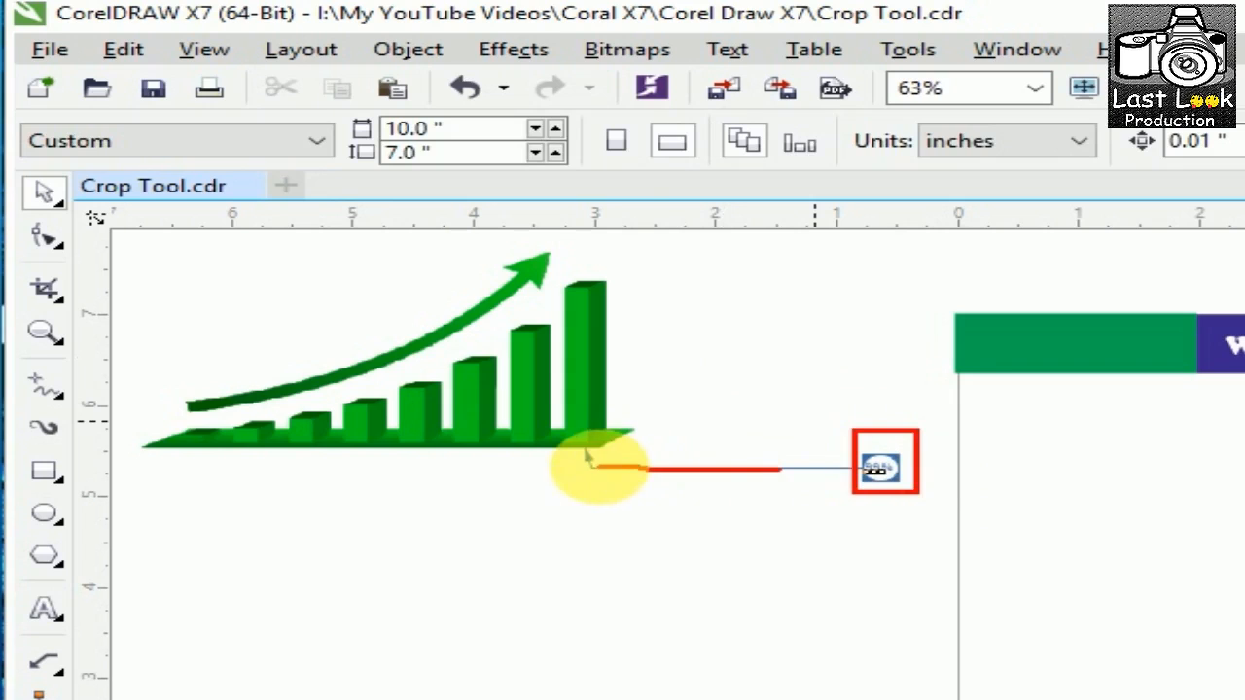
pyautogui.moveTo(862, 472); pyautogui.dragTo(844, 463)
pyautogui.press('Escape')
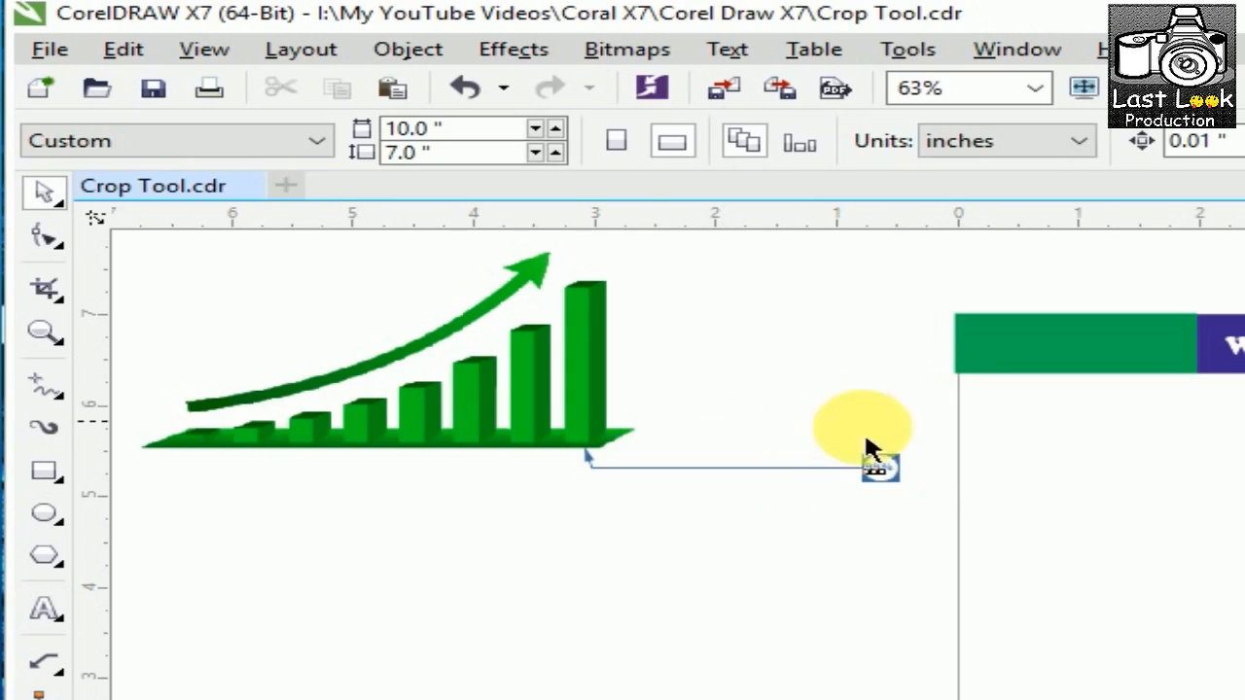
# Set the end size of the 99% callout's symbol to 5 inches.
pyautogui.click(468, 137)
pyautogui.click(637, 469)
pyautogui.click(398, 139)
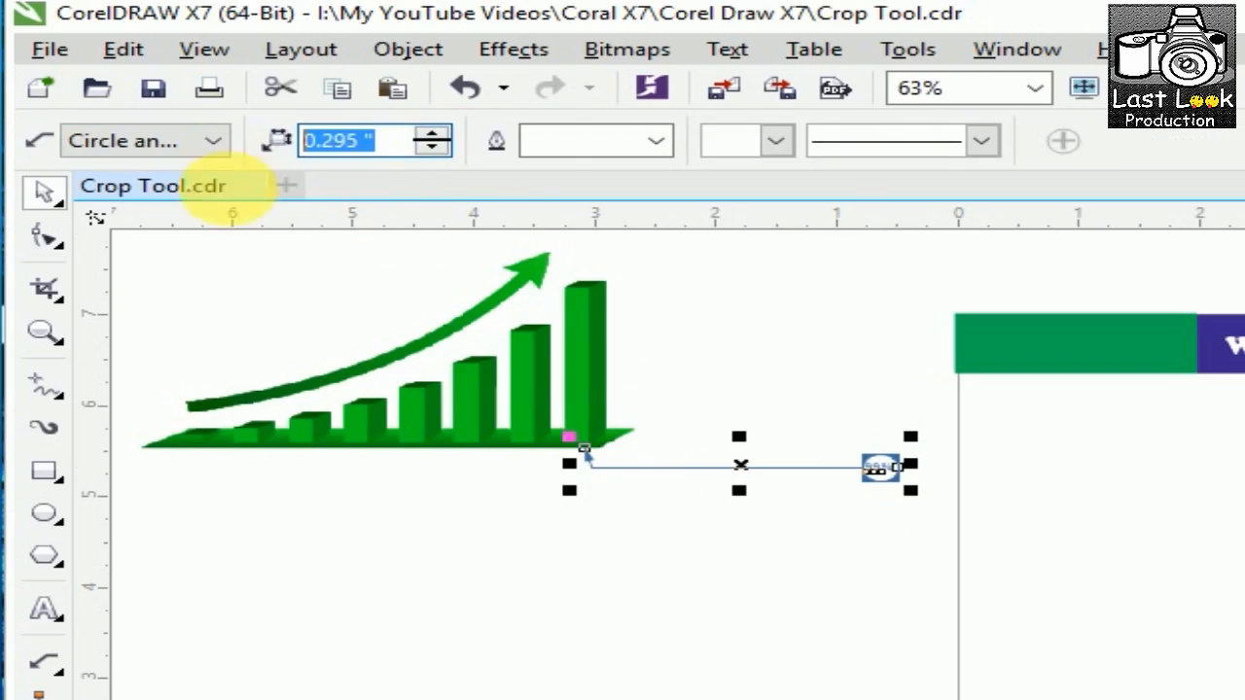
pyautogui.write('5')
pyautogui.press('Return')
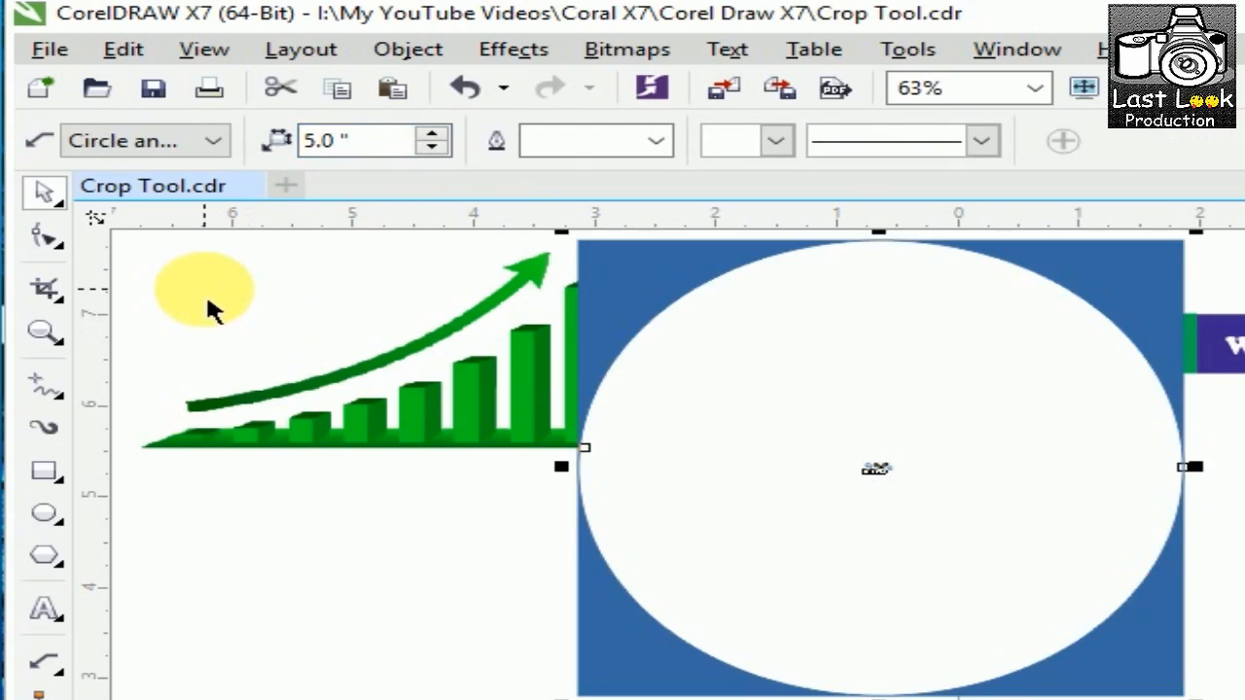
# Reduce the 99% callout's end size to 2 inches and select its text to check it separately.
pyautogui.click(333, 140)
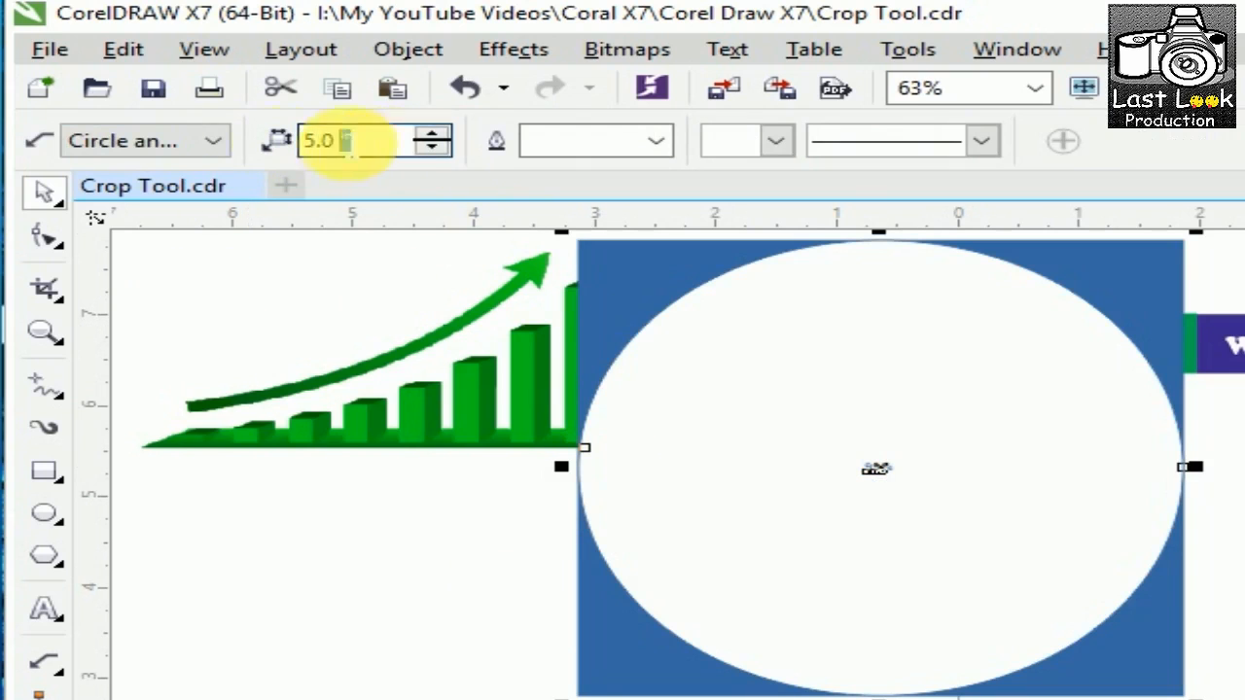
pyautogui.write('2')
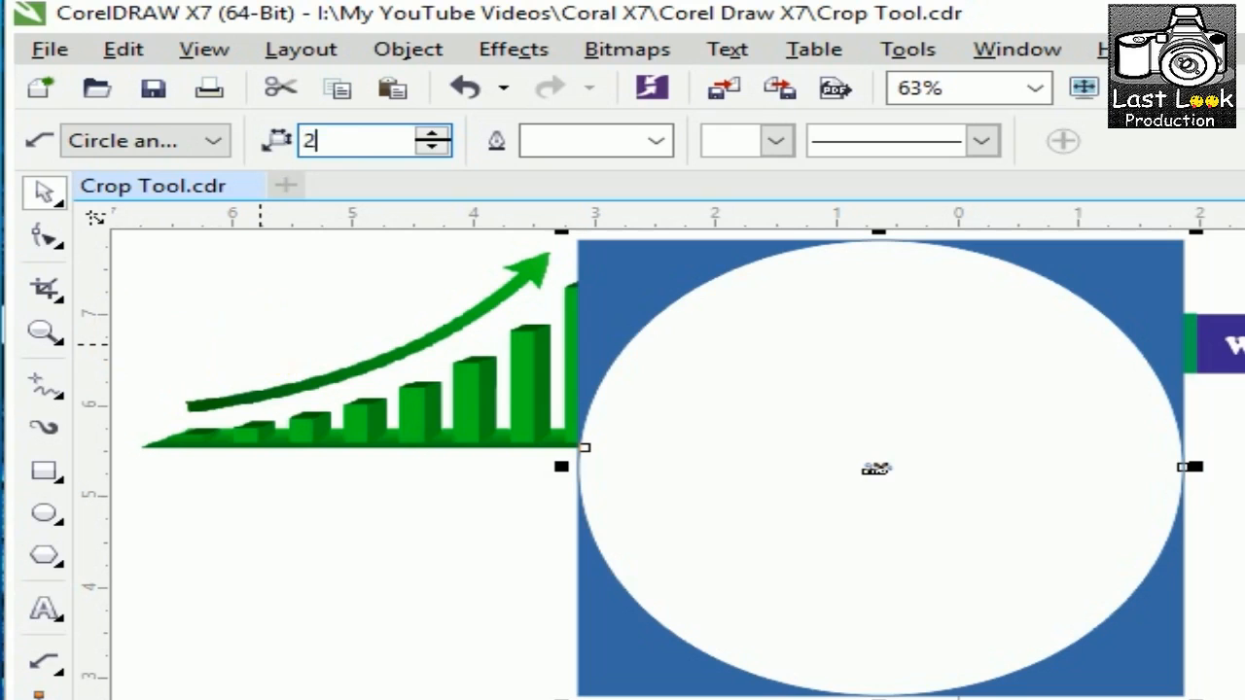
pyautogui.press('Return')
pyautogui.click(531, 580)
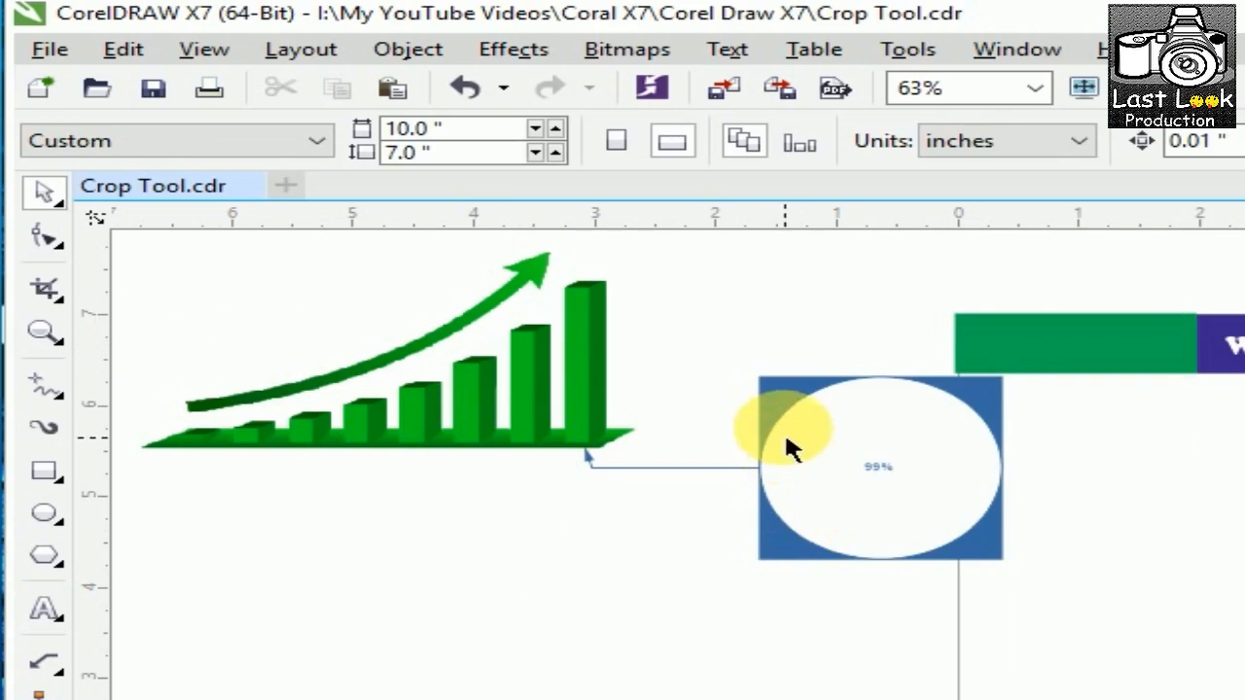
pyautogui.click(875, 467)
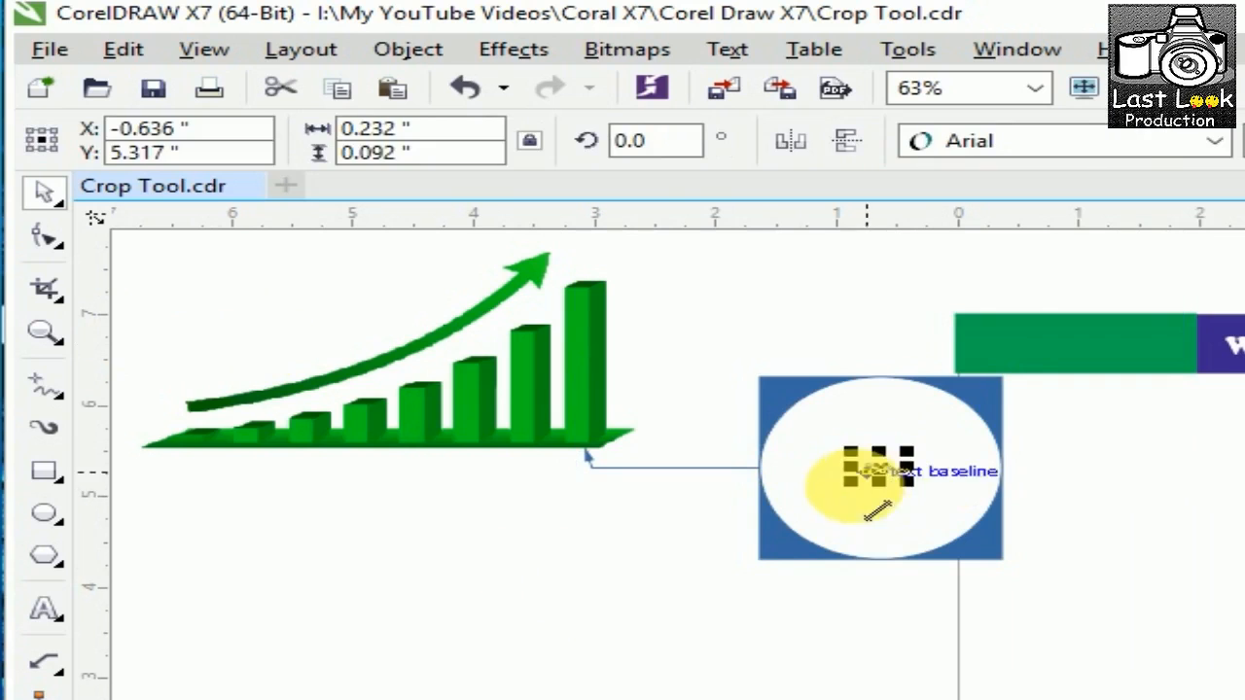
pyautogui.click(632, 571)
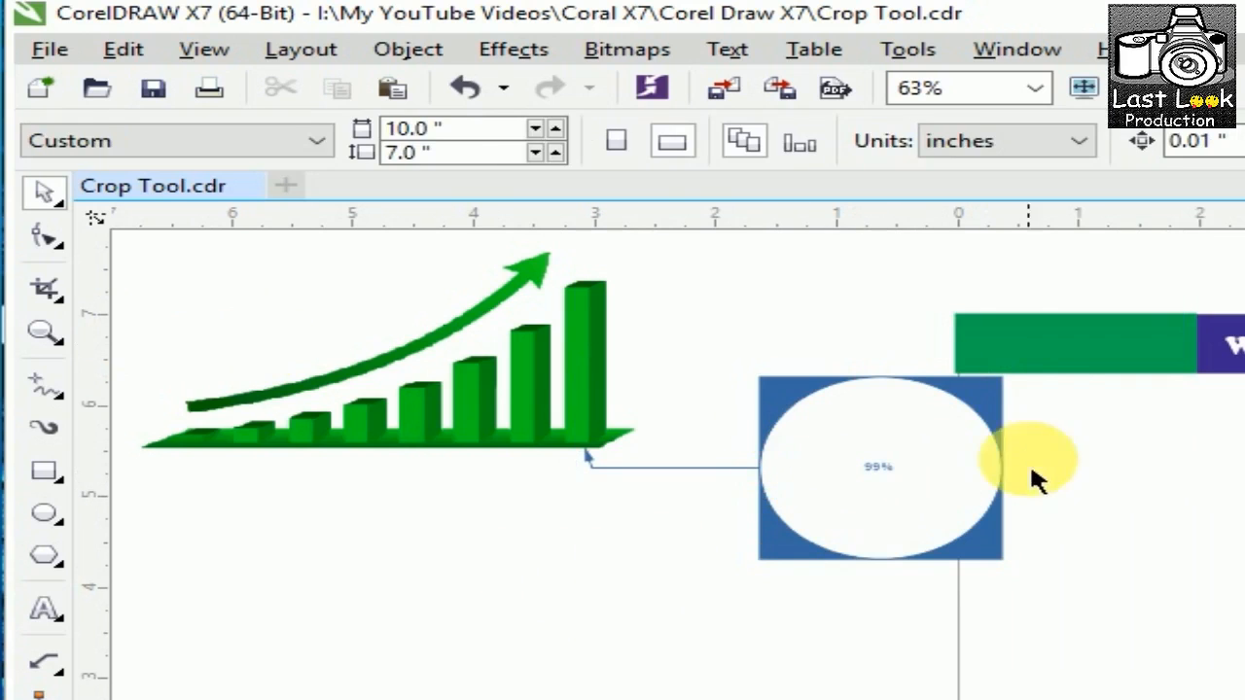
# Set the 99% callout's symbol to None so that only the leader line and text remain.
pyautogui.click(762, 408)
pyautogui.click(171, 140)
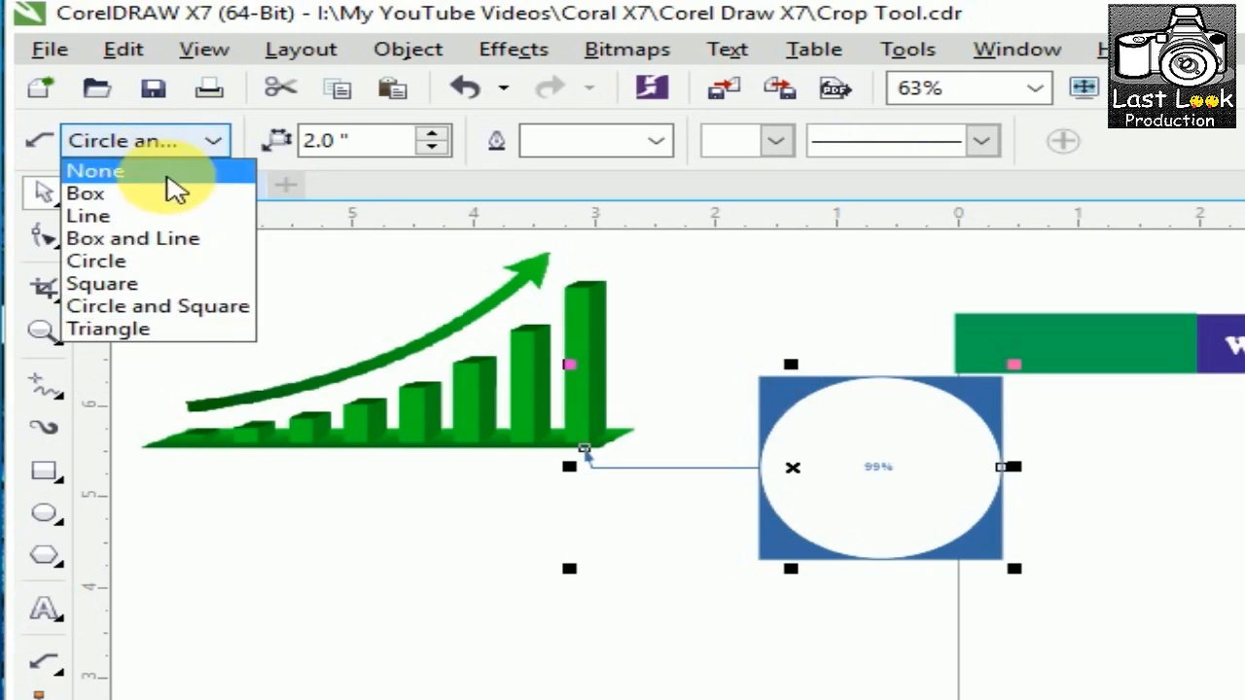
pyautogui.click(167, 175)
pyautogui.click(582, 666)
# Set the gap between the 99% callout's leader line and its text to 2 inches.
pyautogui.click(905, 470)
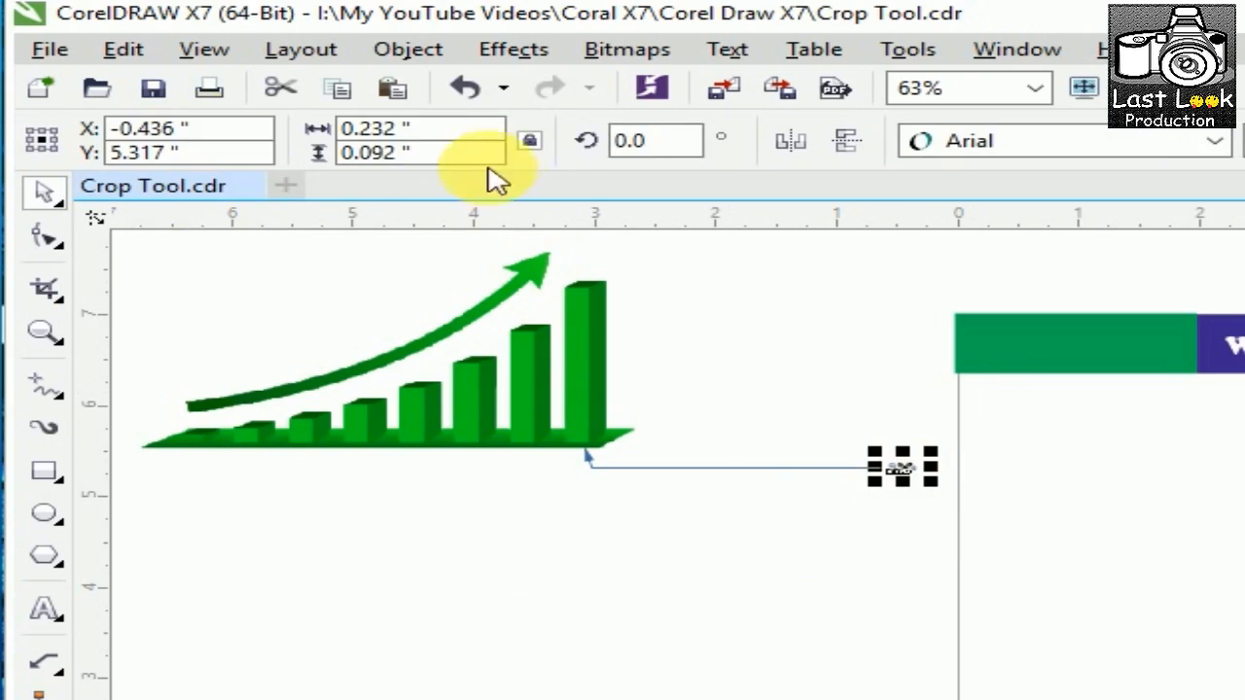
pyautogui.click(831, 469)
pyautogui.click(389, 140)
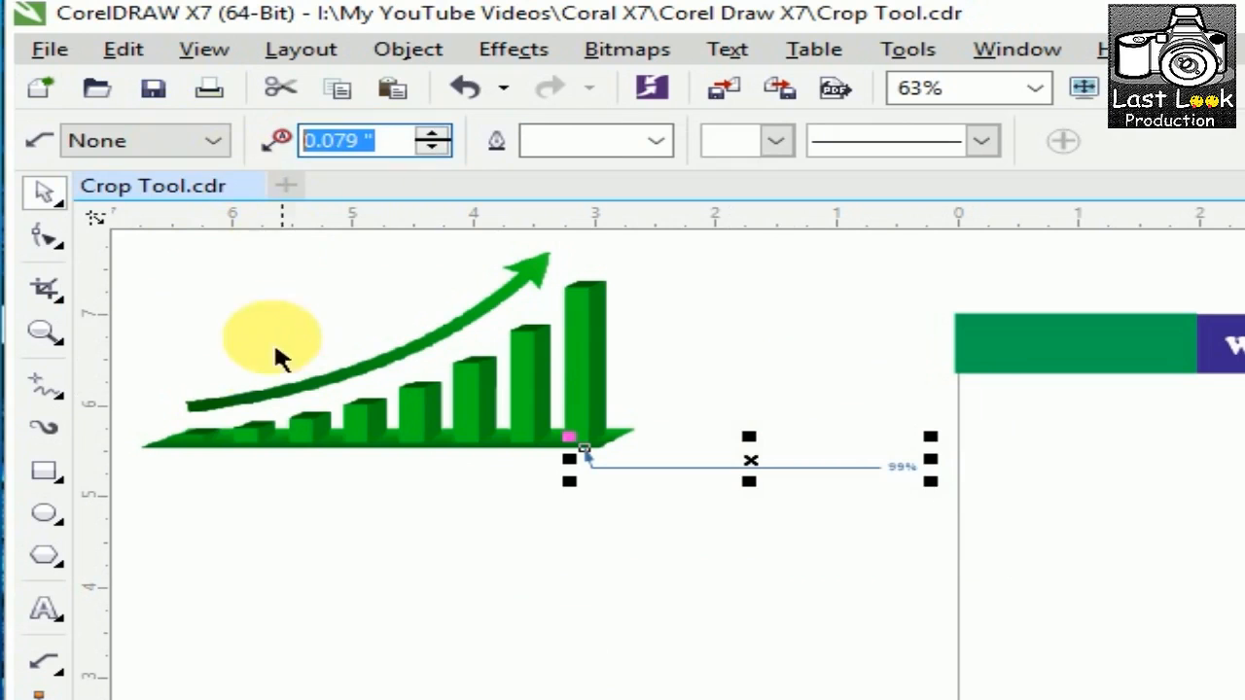
pyautogui.write('2')
pyautogui.press('Return')
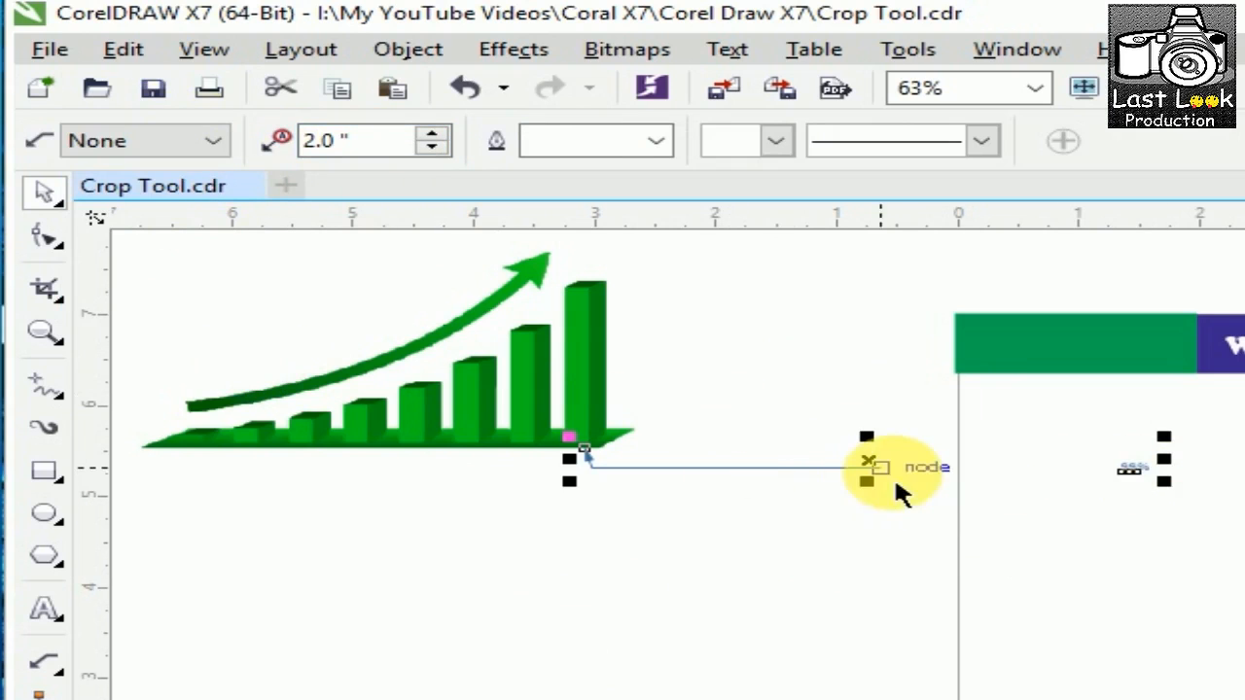
# Reduce the 99% callout's gap to 0.5 inches and deselect the callout.
pyautogui.click(346, 141)
pyautogui.moveTo(349, 142); pyautogui.dragTo(254, 146)
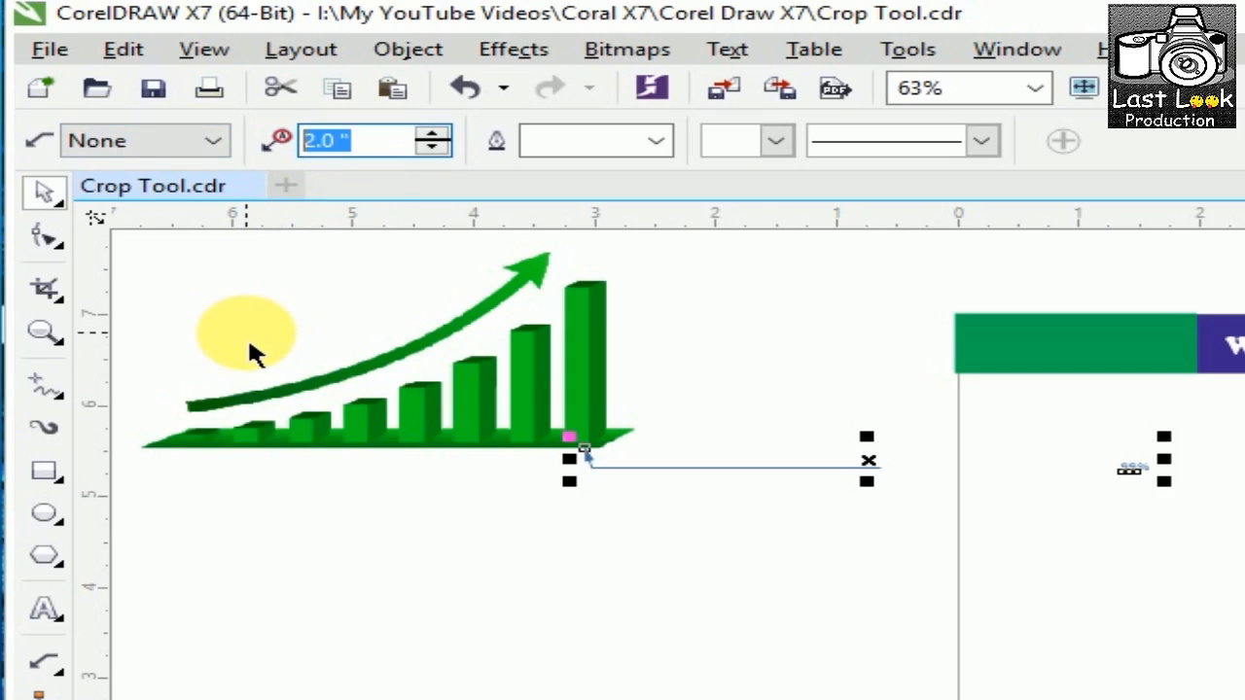
pyautogui.write('0.5')
pyautogui.press('Return')
pyautogui.click(952, 542)
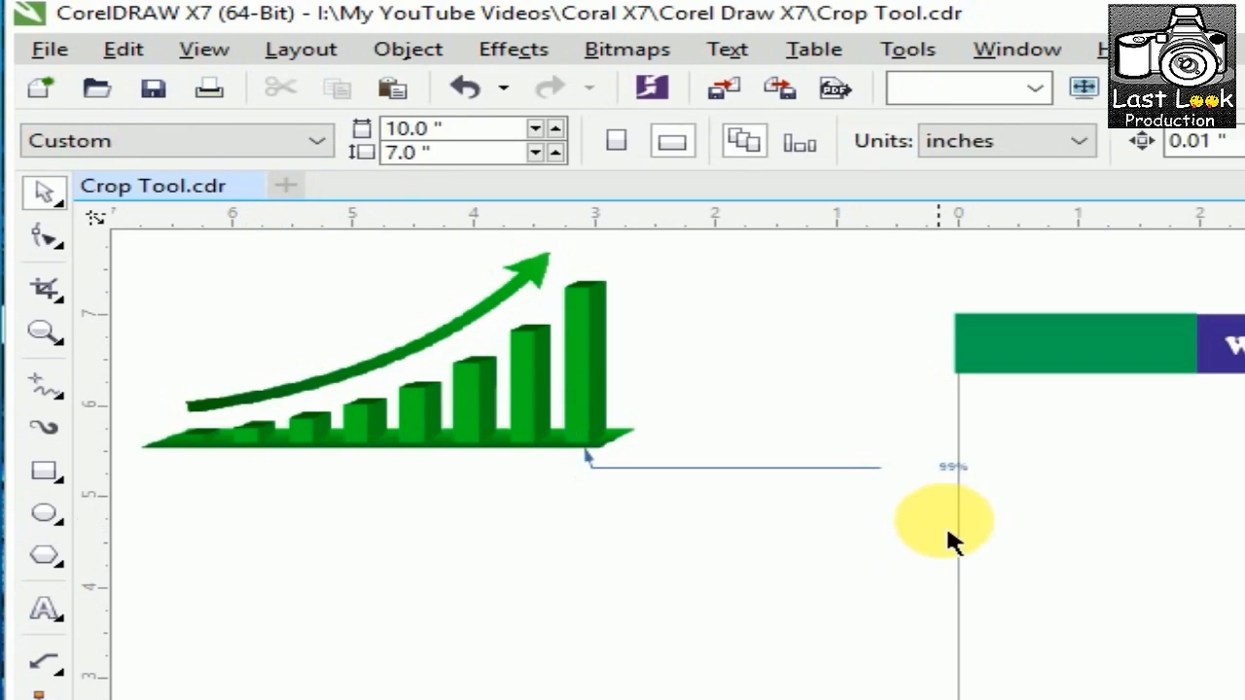
# Try outline widths of 1.0 pt and 3.0 pt on the 99% callout.
pyautogui.click(746, 468)
pyautogui.click(657, 142)
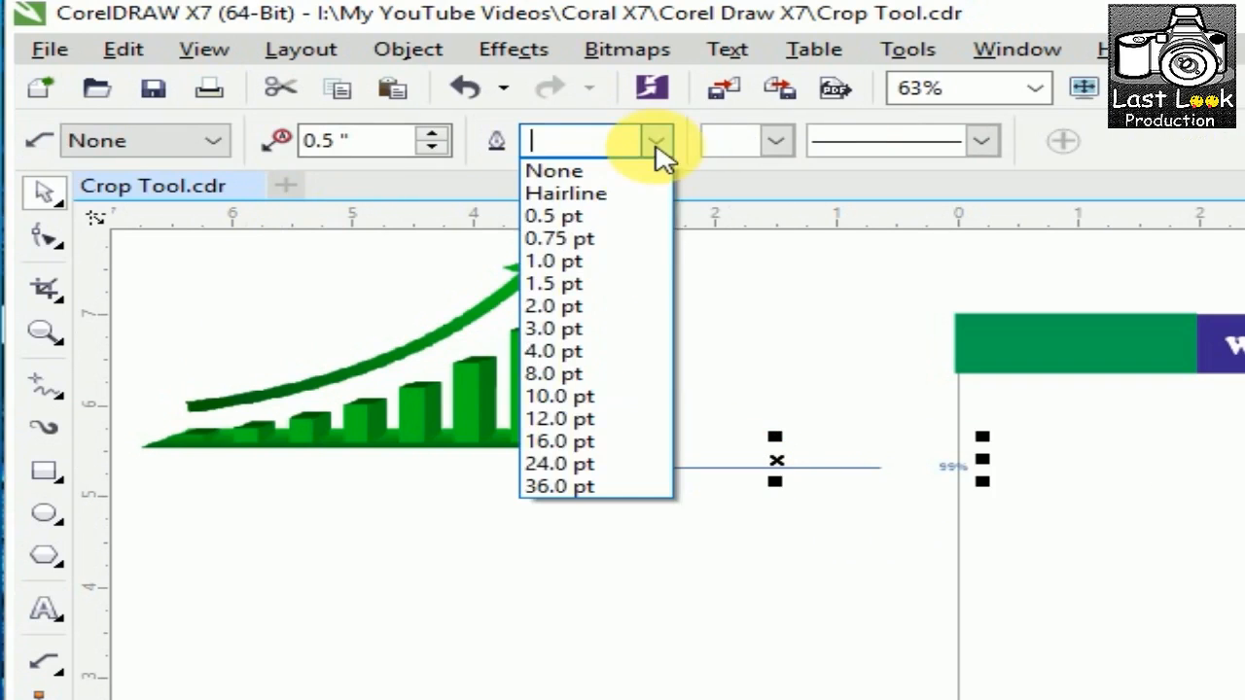
pyautogui.click(632, 263)
pyautogui.click(658, 142)
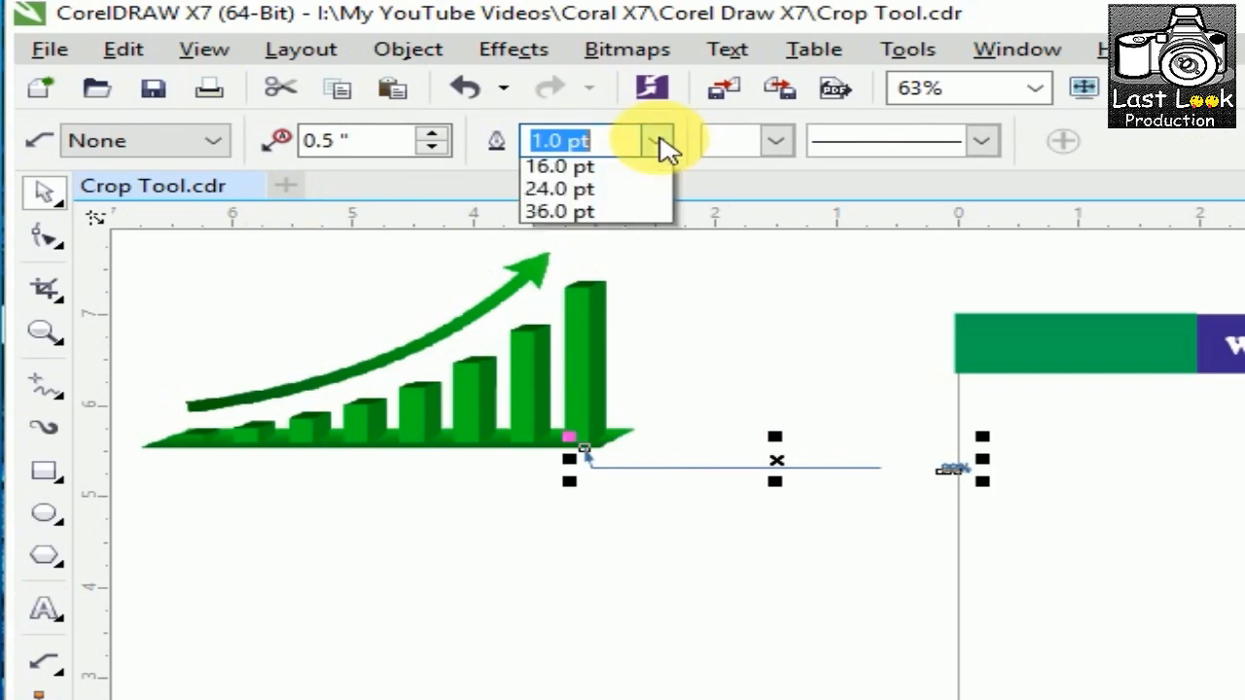
pyautogui.click(662, 350)
pyautogui.click(716, 575)
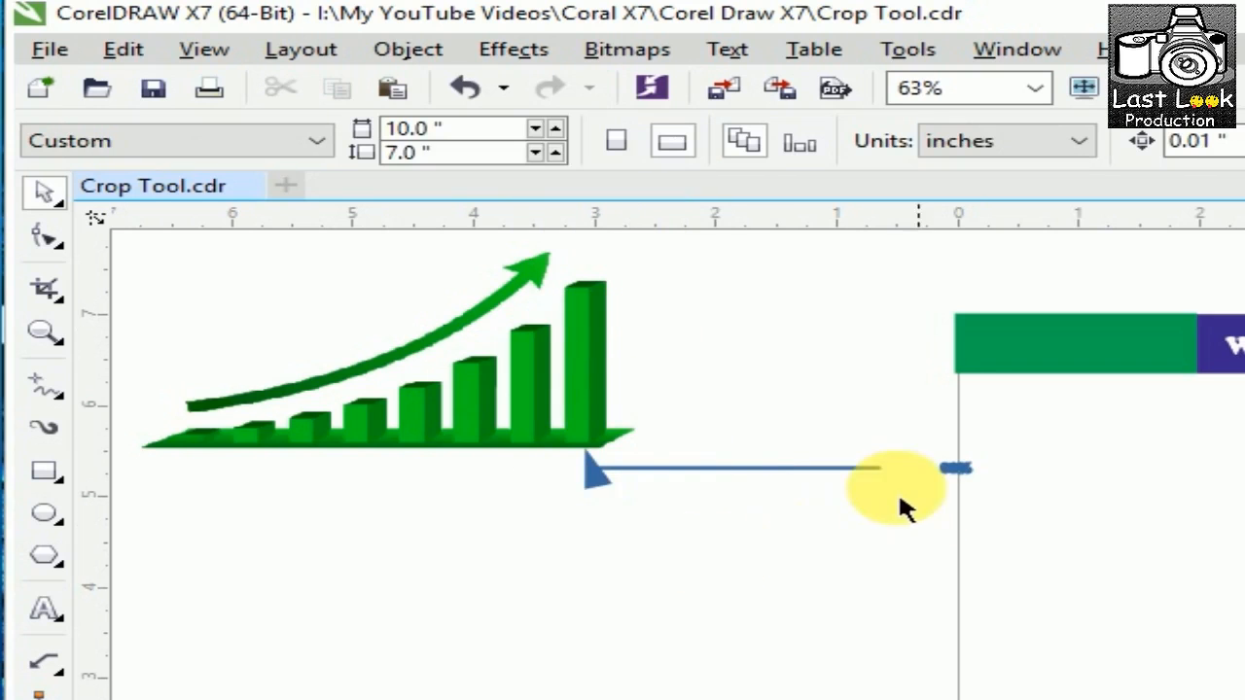
# Set the 99% callout's outline width to 0.5 pt.
pyautogui.click(671, 468)
pyautogui.click(657, 142)
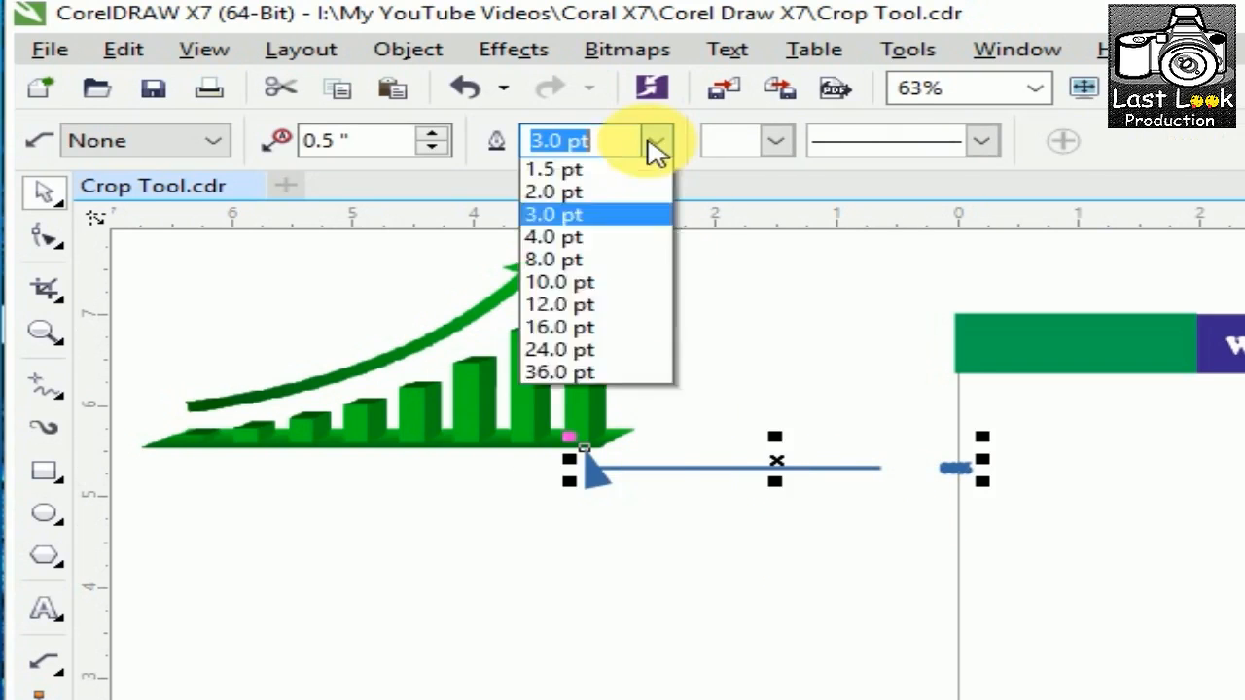
pyautogui.click(639, 216)
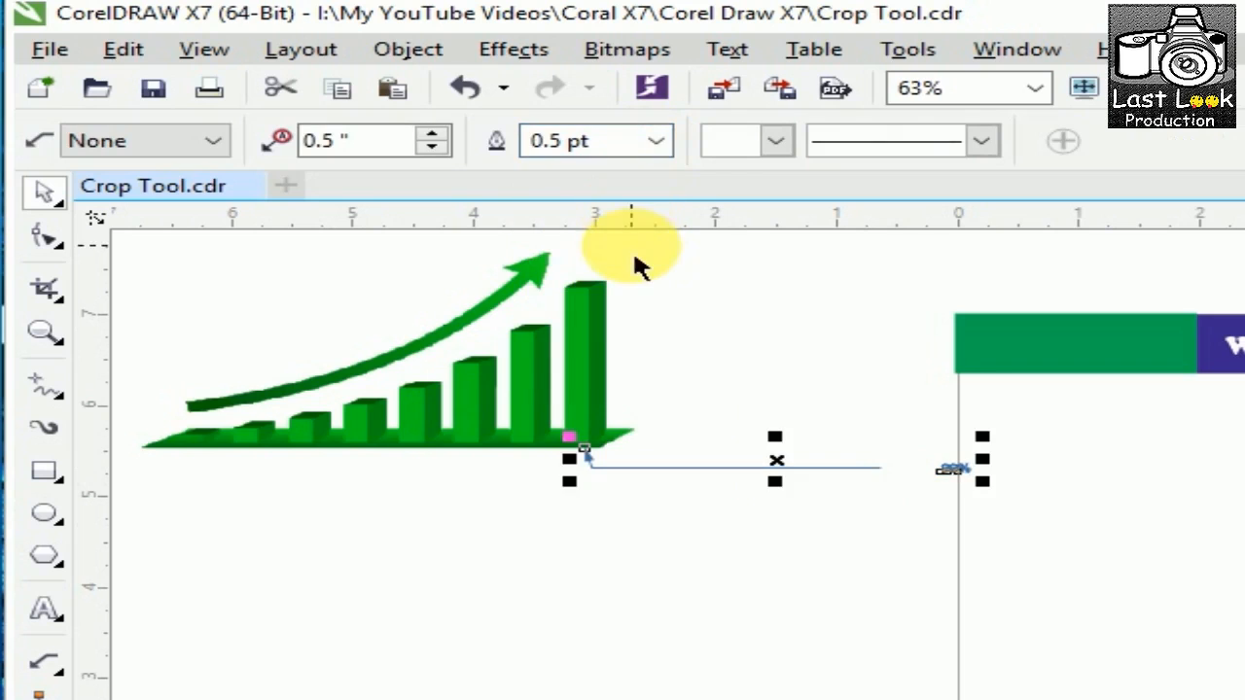
# Enlarge the callout's 99% text to about 1.27 inches wide and 0.5 inches high.
pyautogui.click(924, 480)
pyautogui.click(951, 471)
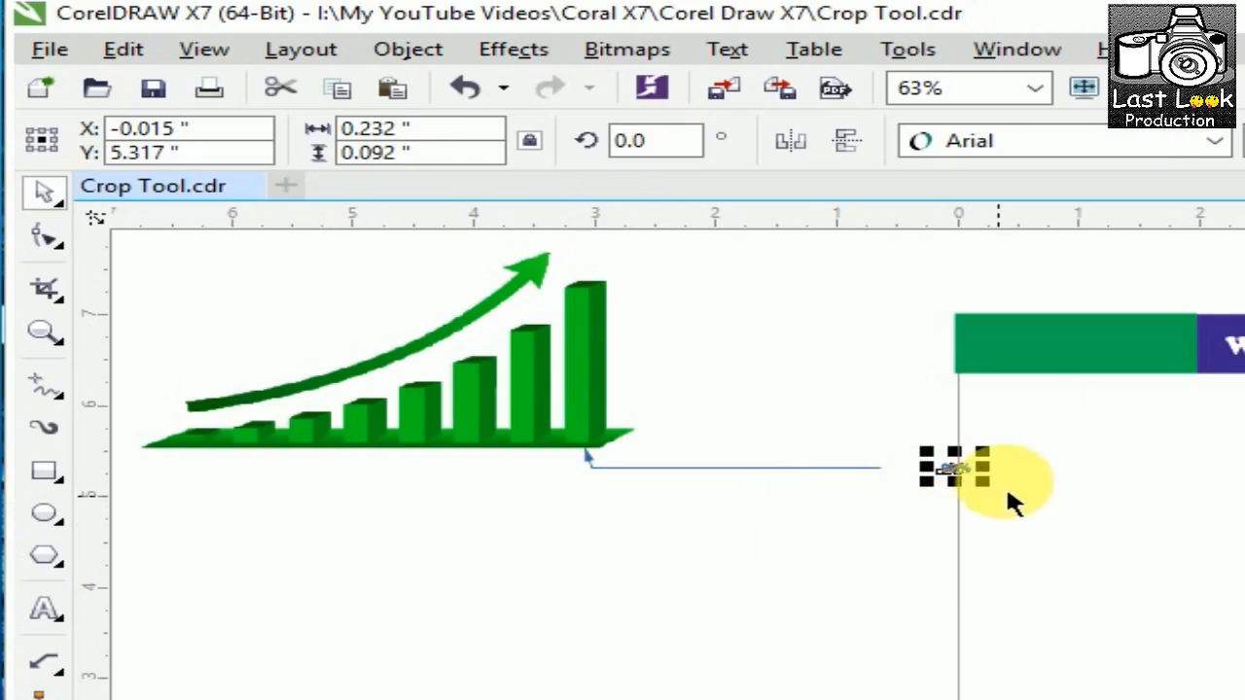
pyautogui.doubleClick(952, 470)
pyautogui.hotkey('ctrl', 'space')
pyautogui.click(848, 667)
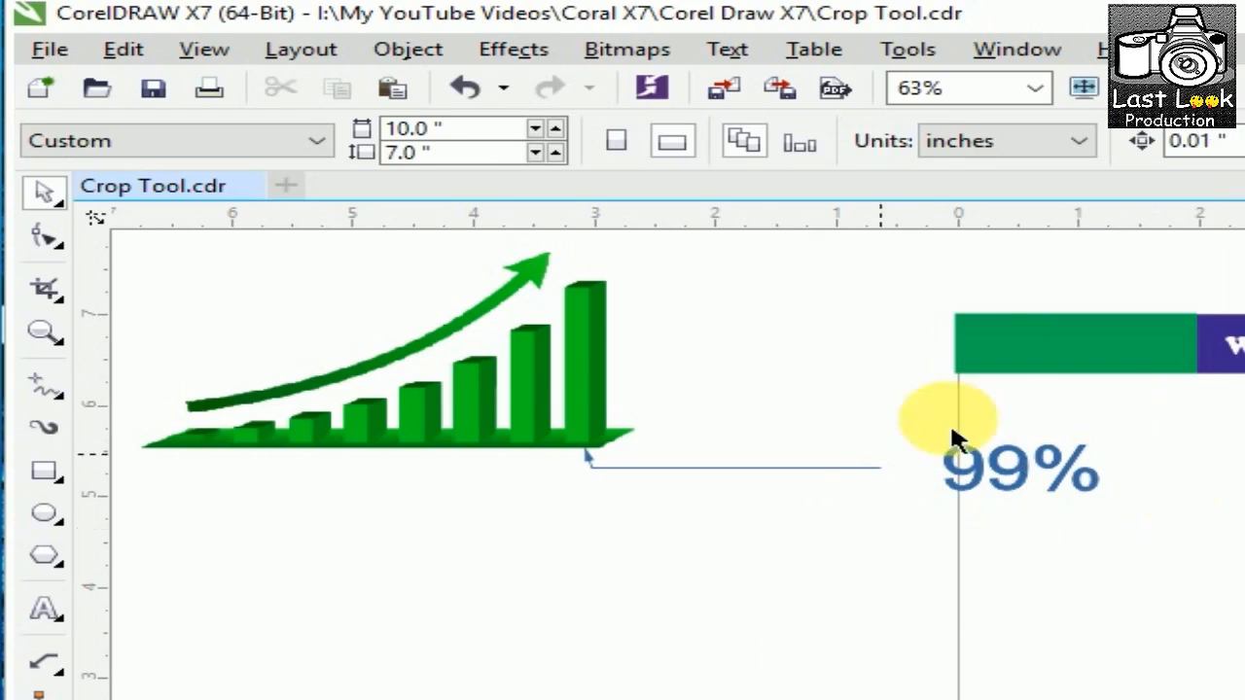
pyautogui.click(1003, 488)
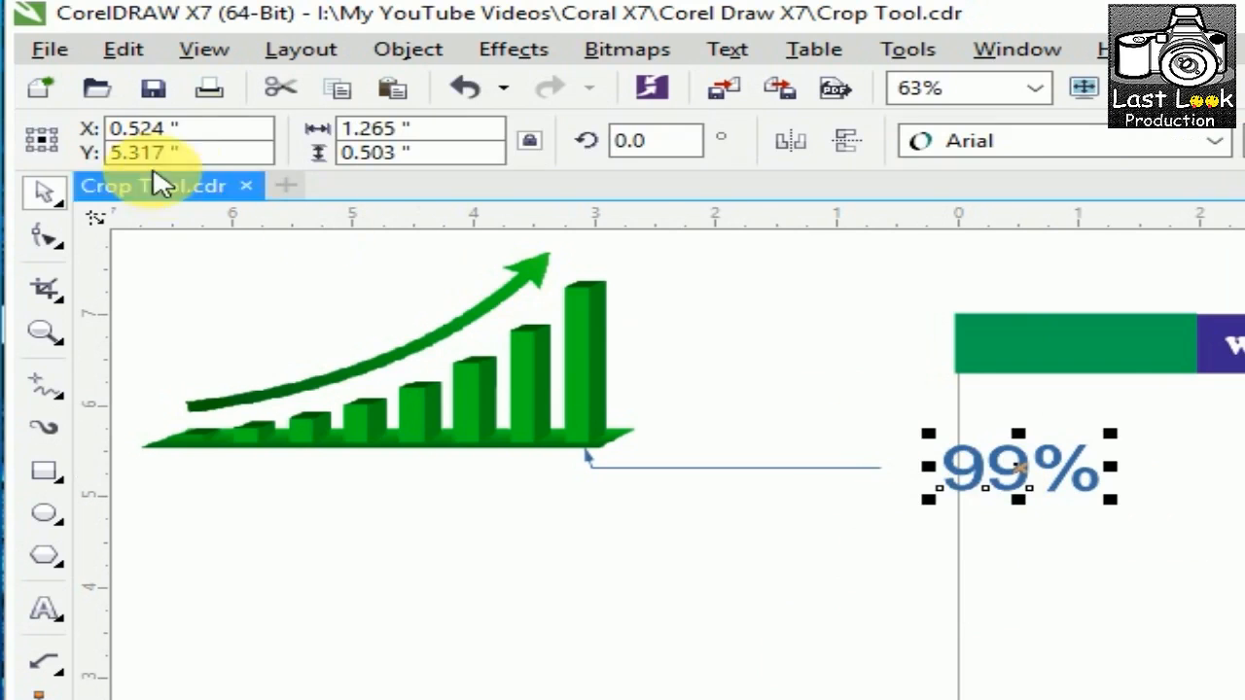
# Try several start arrowheads on the callout's leader line, ending with a solid triangular one.
pyautogui.click(667, 477)
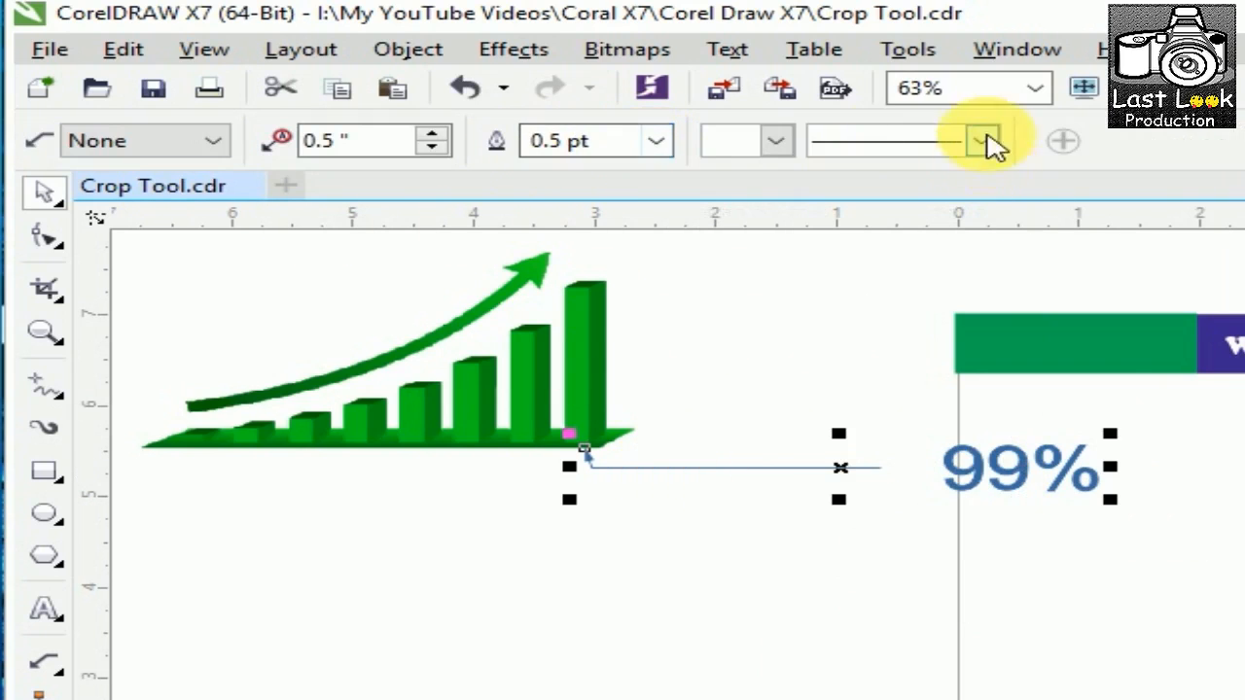
pyautogui.click(778, 142)
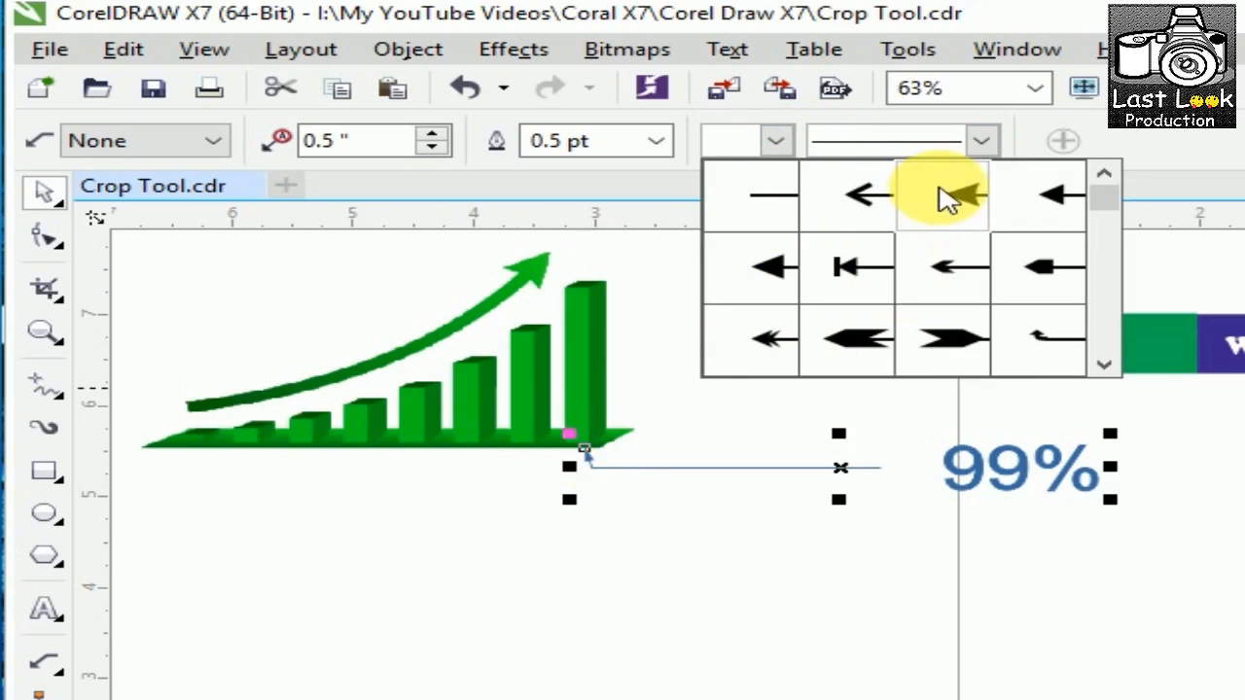
pyautogui.click(946, 199)
pyautogui.click(768, 143)
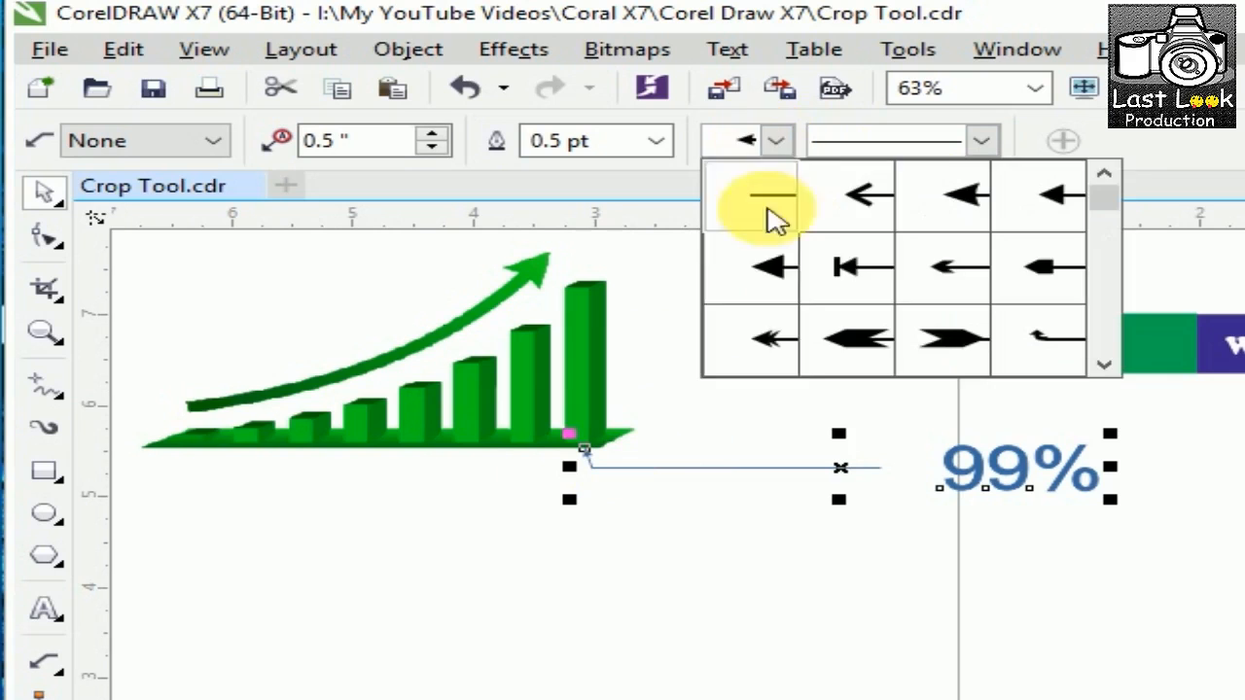
pyautogui.click(773, 275)
pyautogui.click(776, 143)
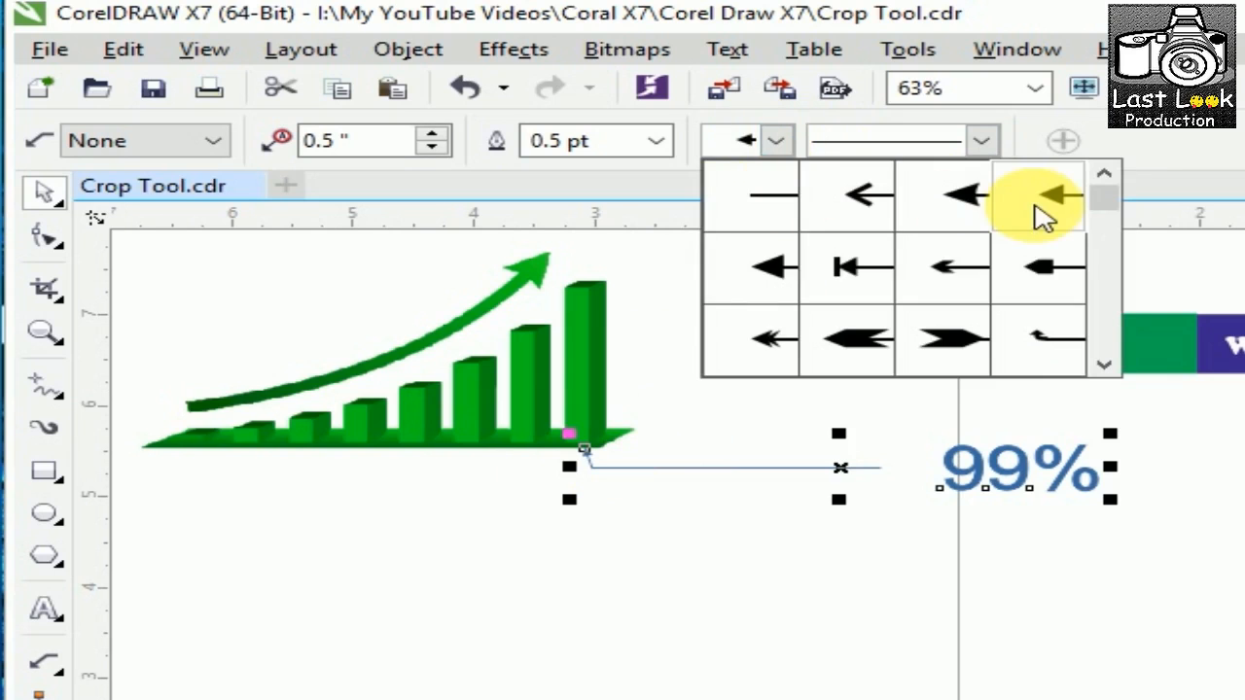
pyautogui.click(768, 143)
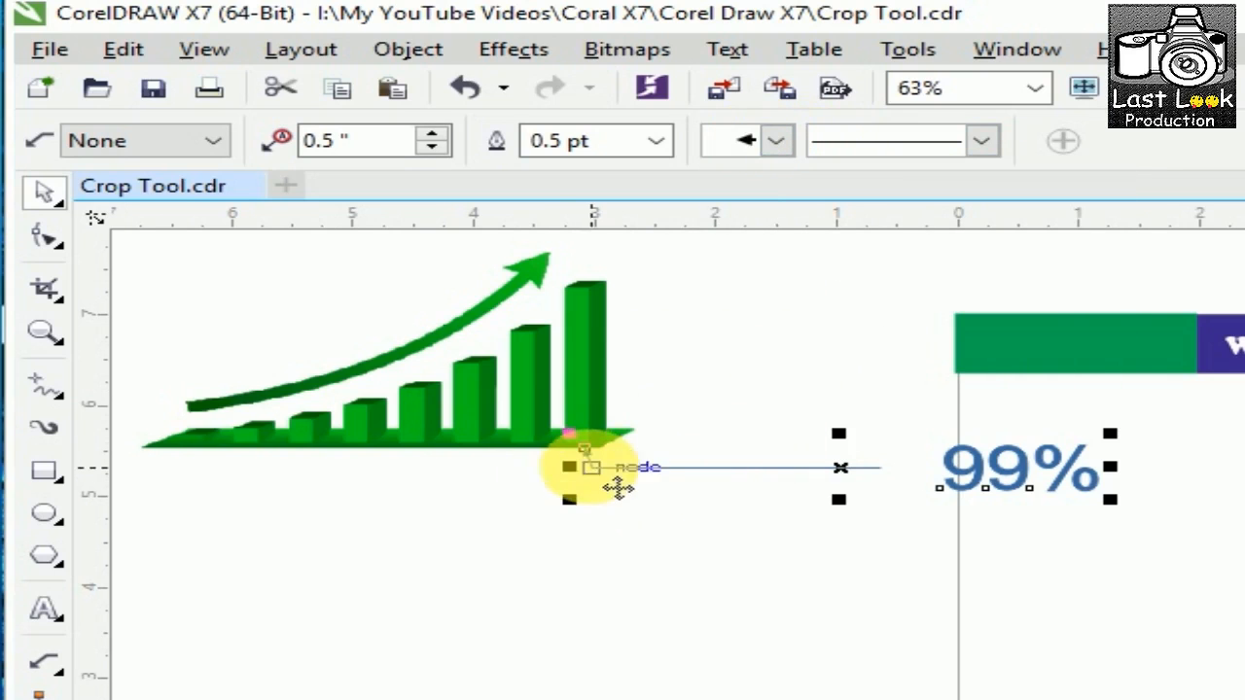
# Try a closely spaced dotted style and a short-dashed style on the callout's leader line.
pyautogui.click(982, 141)
pyautogui.click(953, 254)
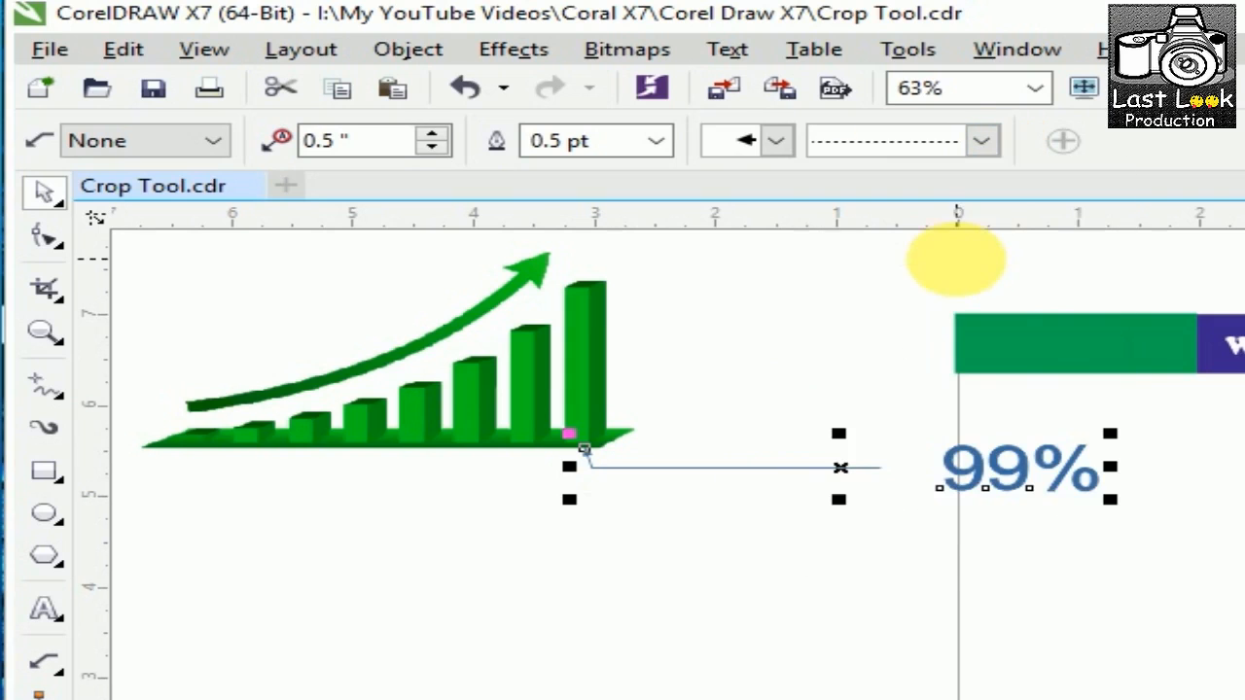
pyautogui.click(981, 141)
pyautogui.click(987, 398)
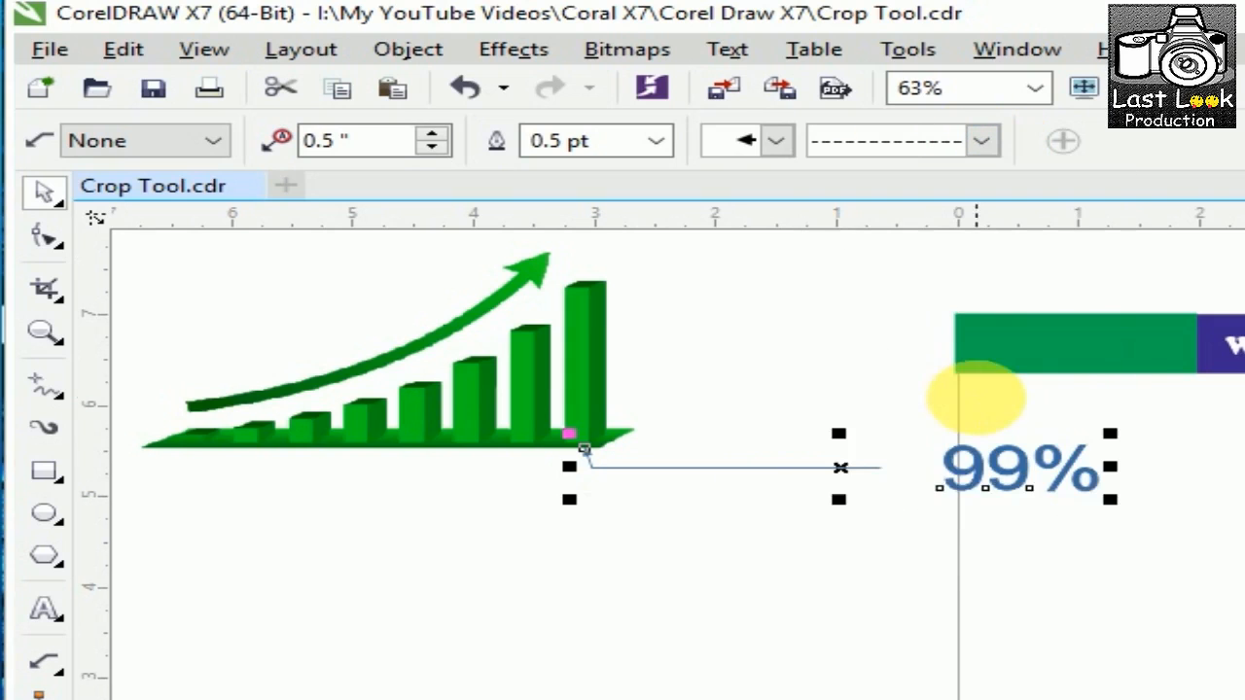
pyautogui.click(837, 513)
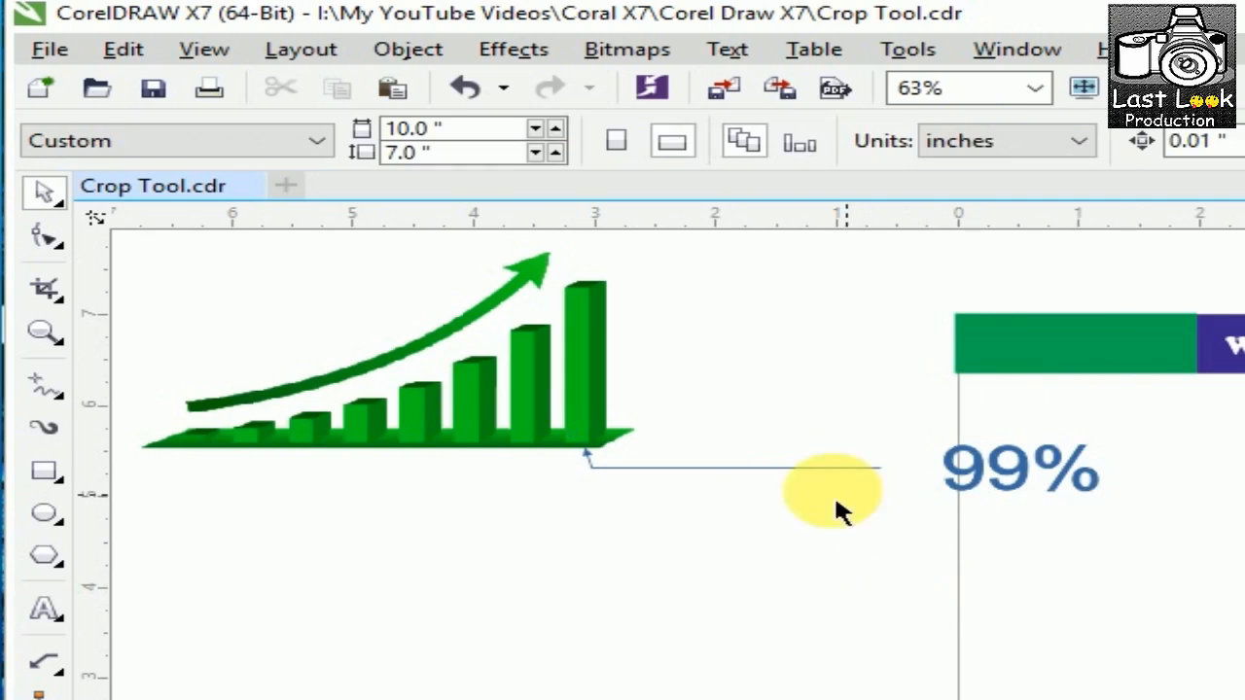
# Change the callout's leader line to a widely spaced dotted style.
pyautogui.click(715, 468)
pyautogui.click(965, 146)
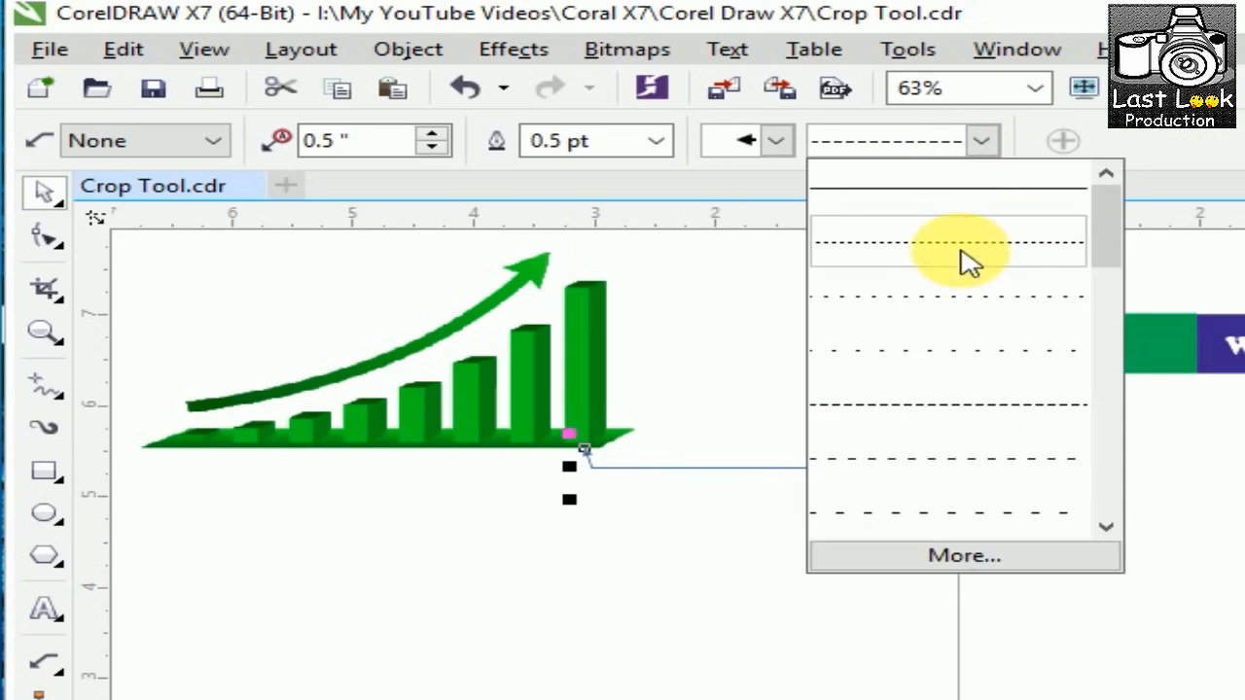
pyautogui.click(963, 255)
pyautogui.click(986, 141)
pyautogui.click(978, 460)
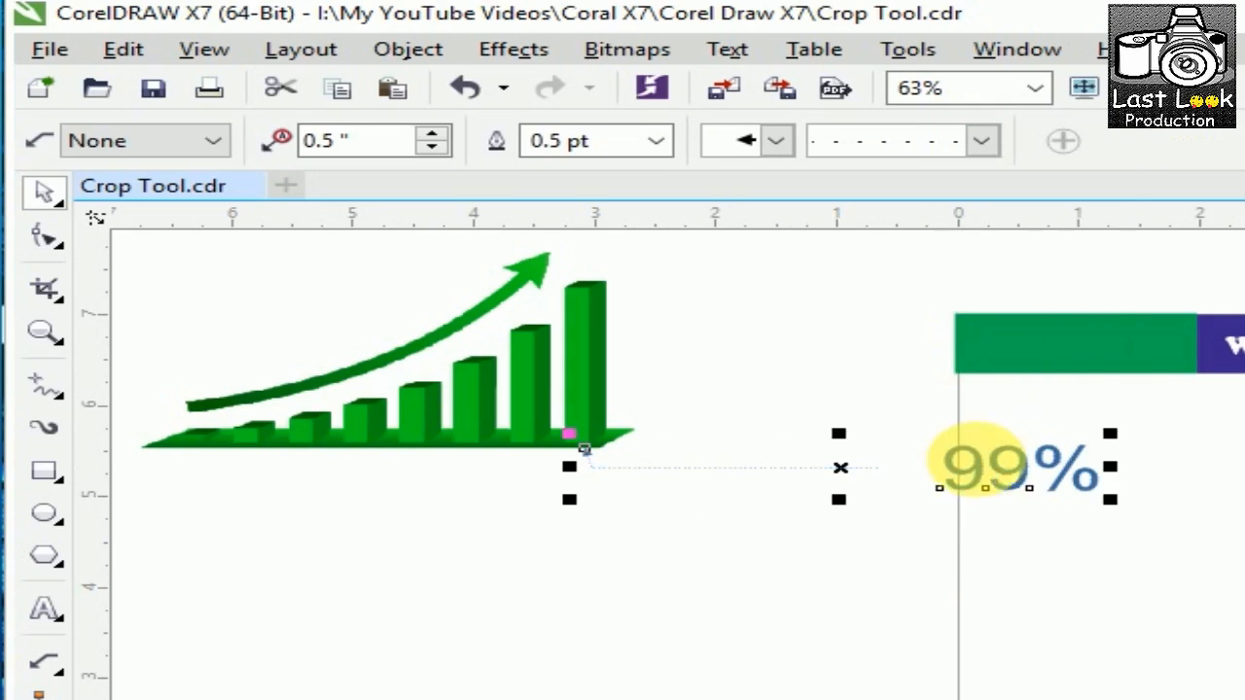
pyautogui.click(866, 637)
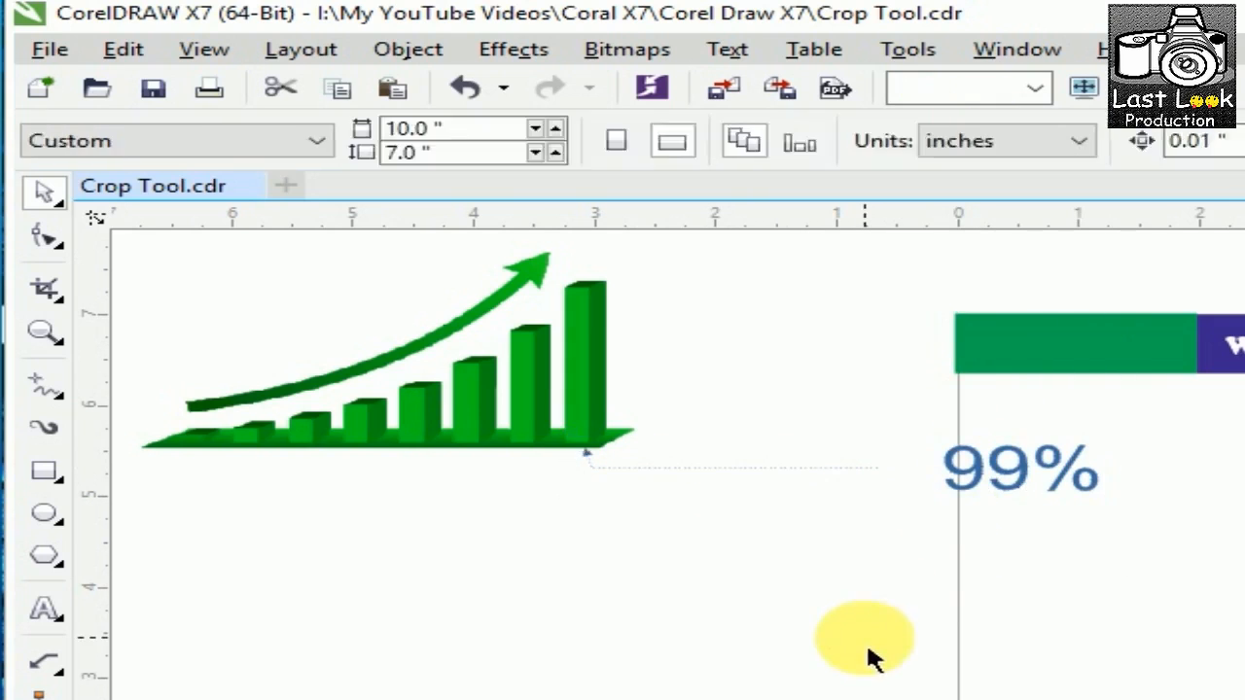
# Try a short-dashed style and a long-dashed style on the callout's leader line.
pyautogui.click(640, 473)
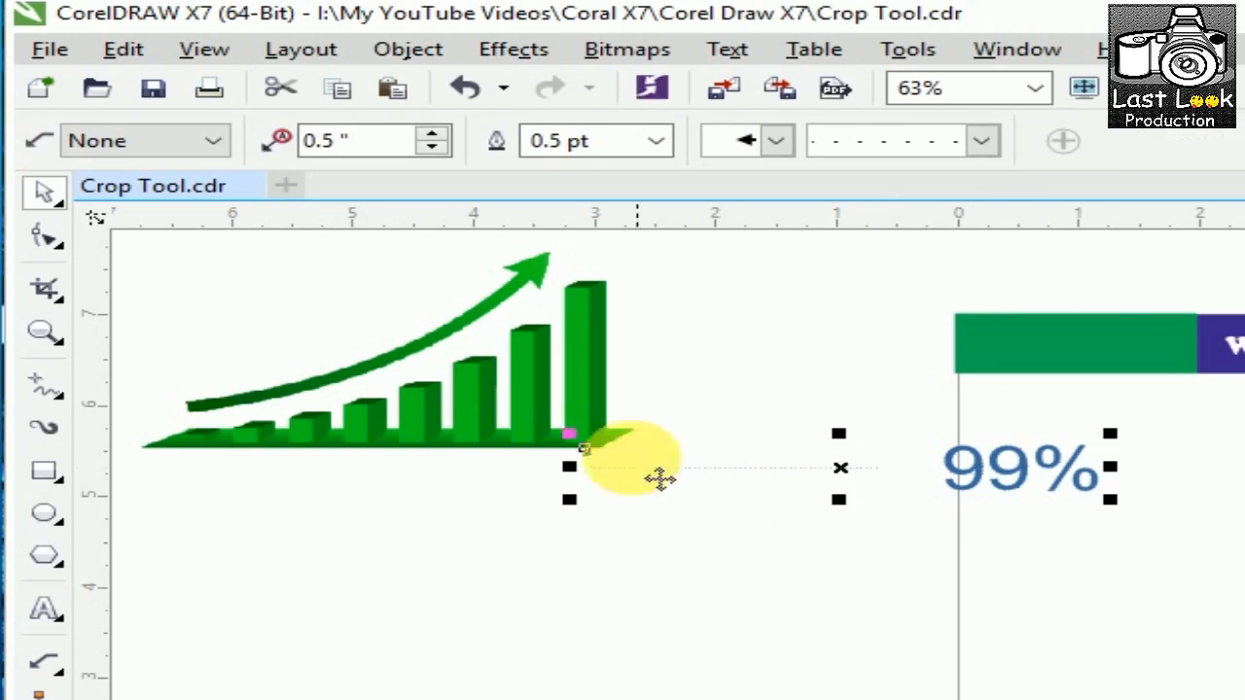
pyautogui.click(986, 139)
pyautogui.click(972, 451)
pyautogui.click(984, 140)
pyautogui.scroll(-3, 1078, 279)
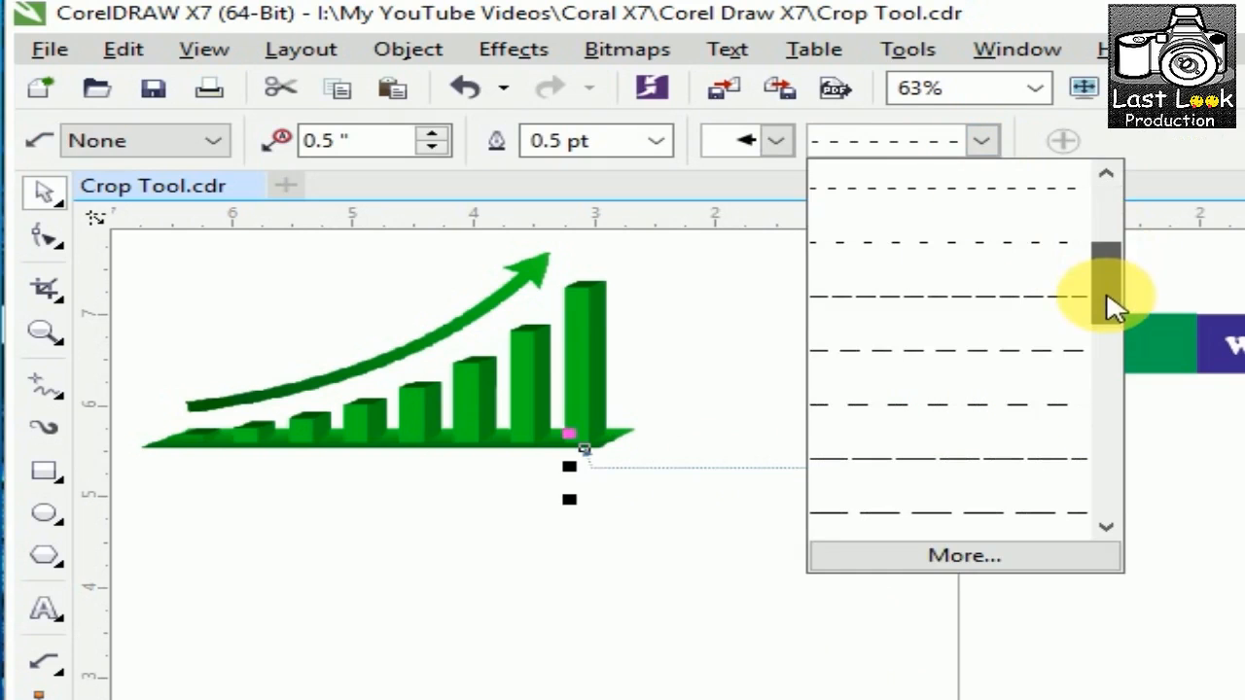
pyautogui.click(963, 457)
# Set the callout's leader line back to the solid style and minimize the drawing window.
pyautogui.click(984, 141)
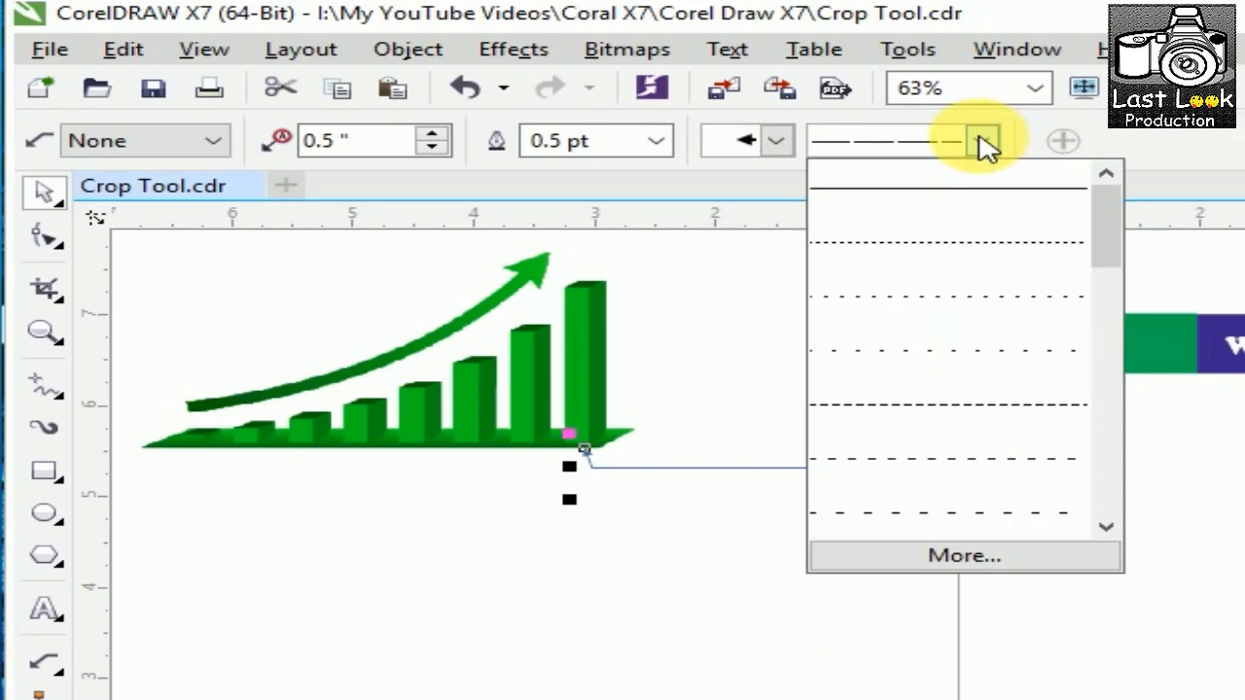
pyautogui.click(977, 194)
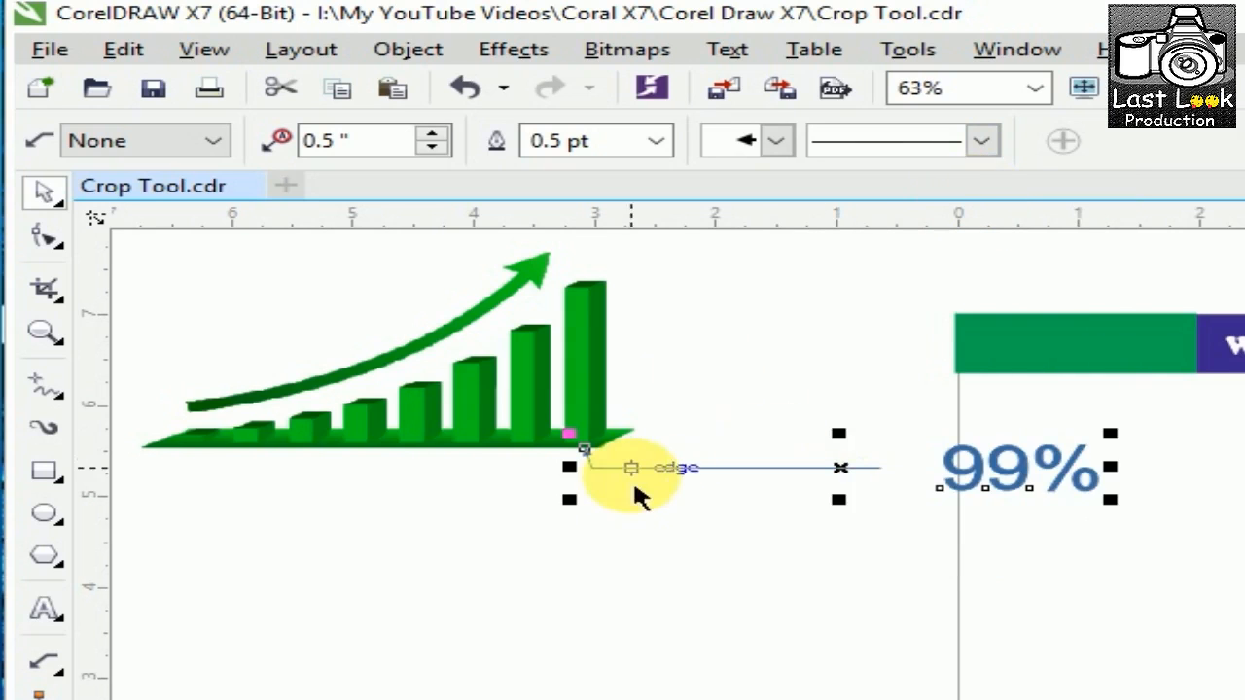
pyautogui.click(985, 140)
pyautogui.click(972, 192)
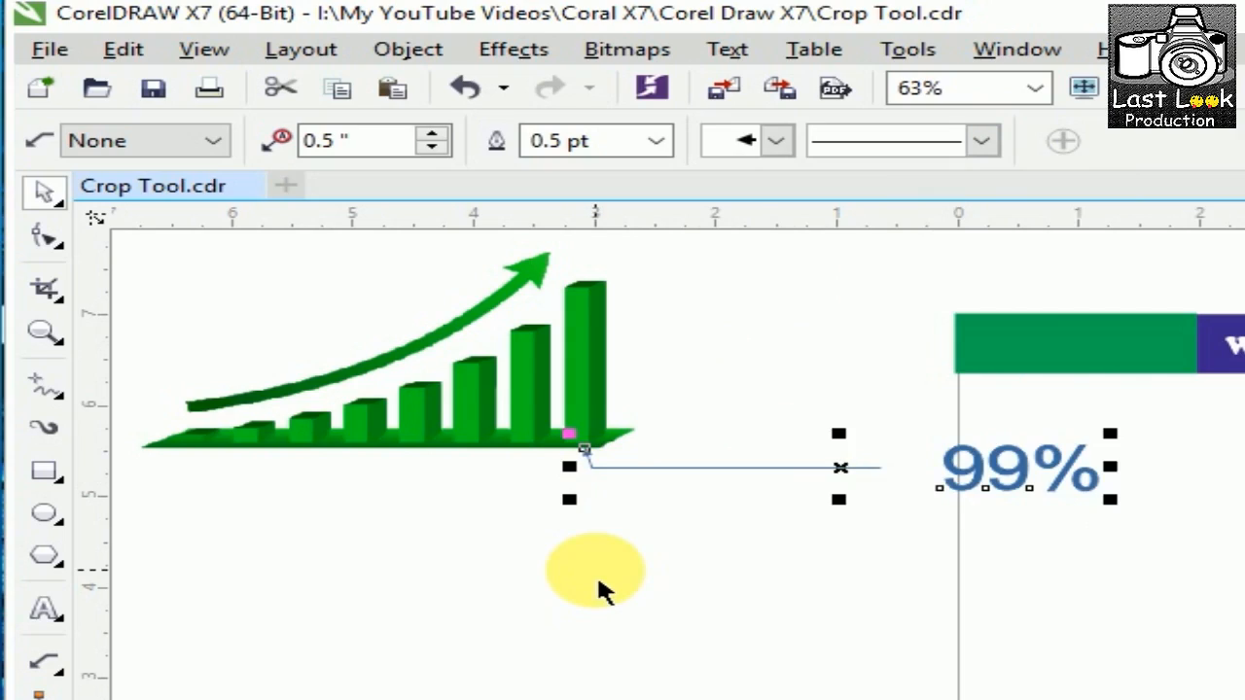
pyautogui.click(600, 583)
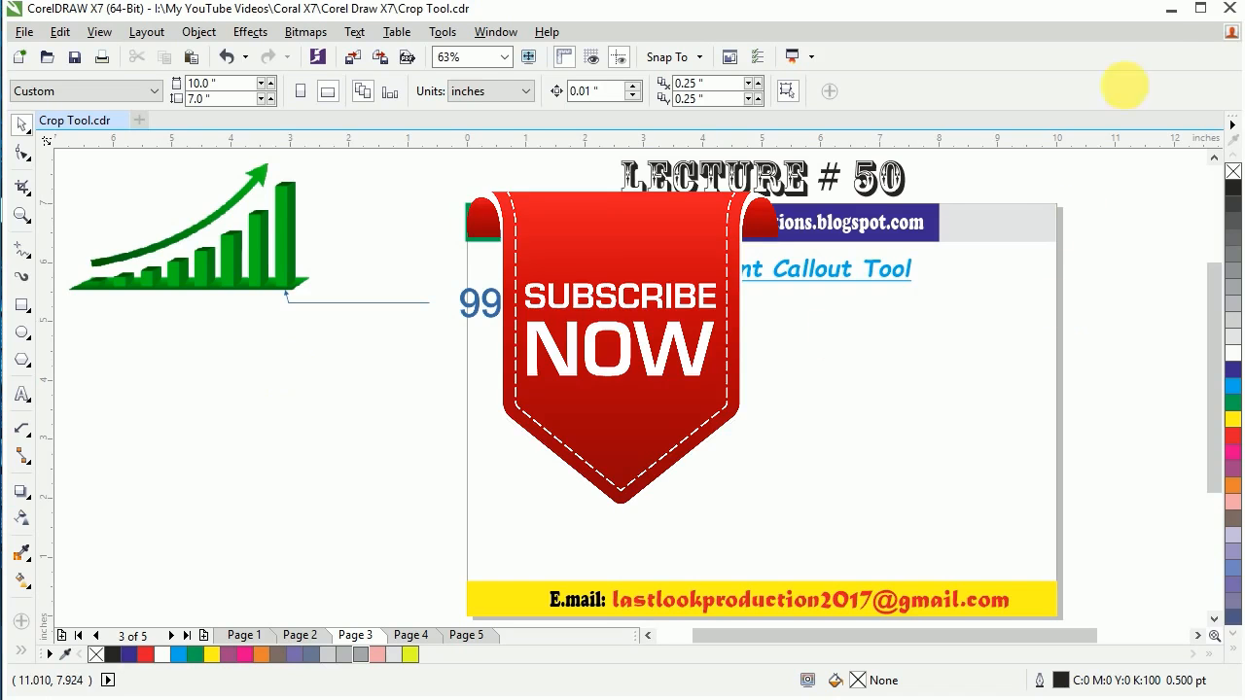
pyautogui.click(1173, 10)
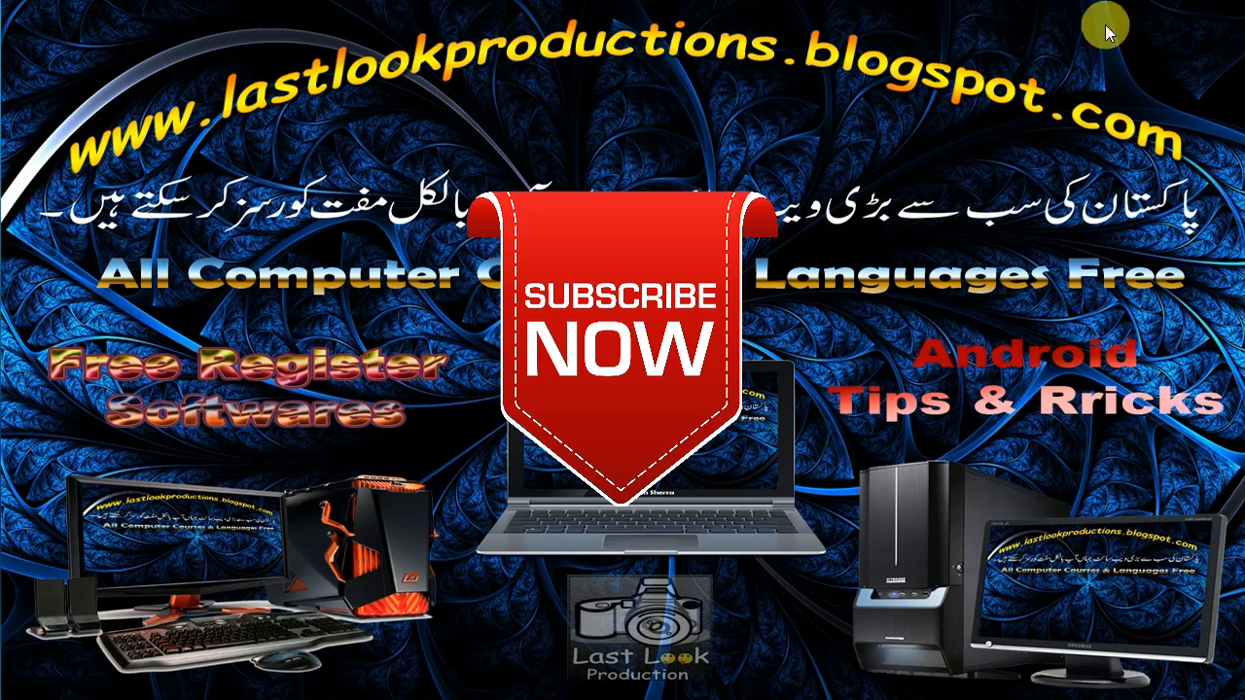